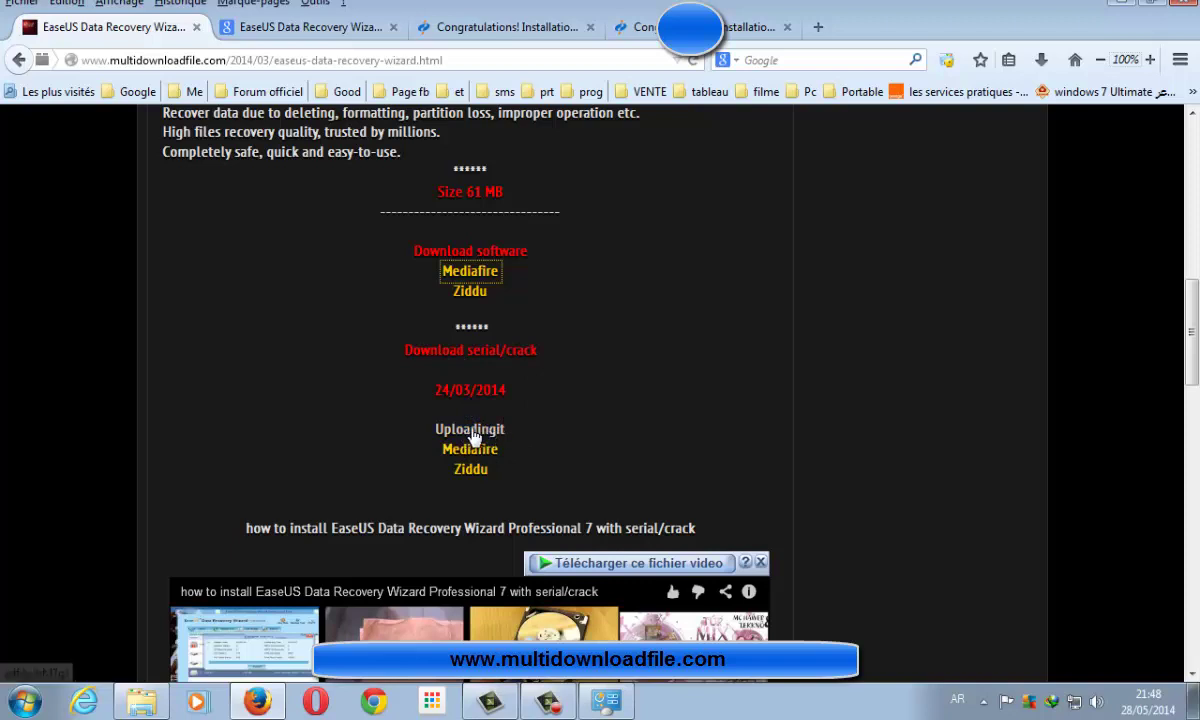
Step: Open the Uploadingit download link for the serial/crack, skip the advertisement and confirm leaving the ad page
click(487, 437)
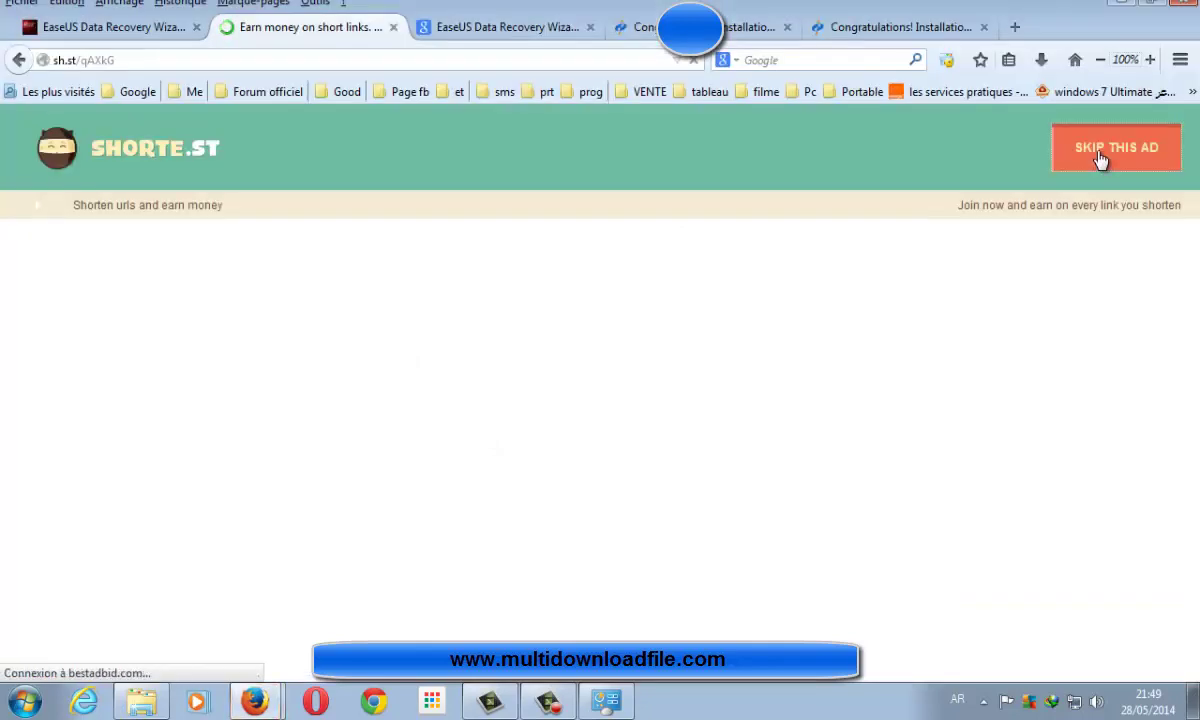
click(1100, 158)
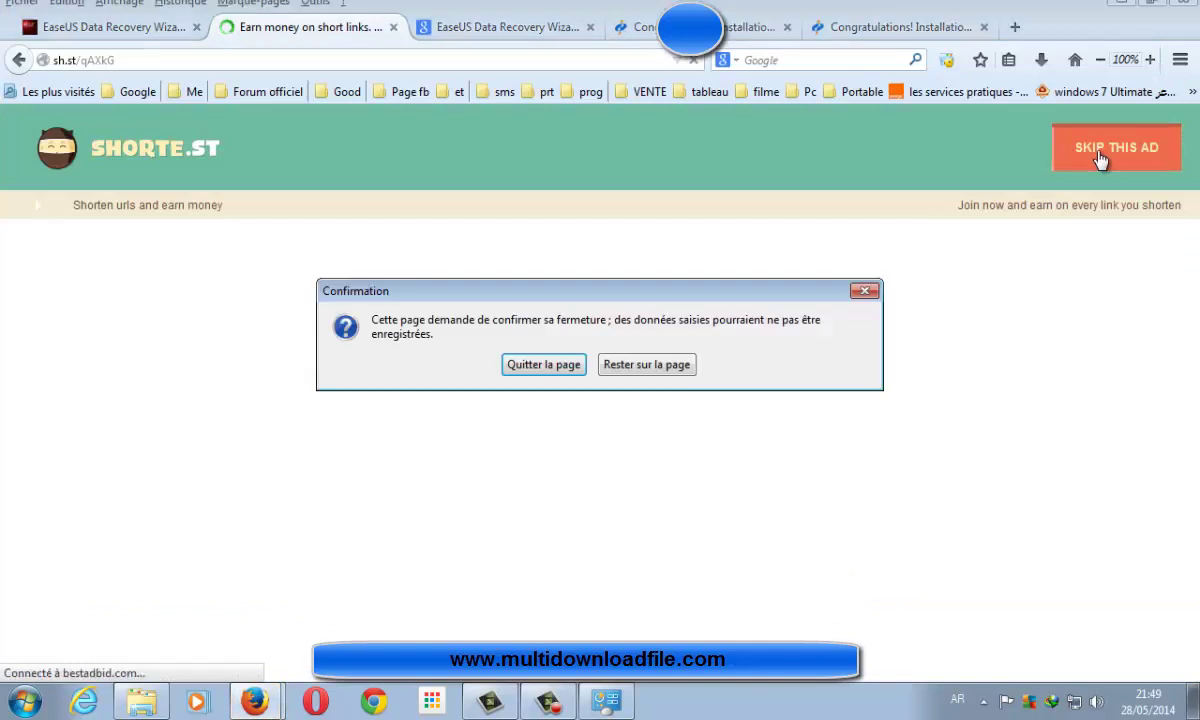
click(540, 366)
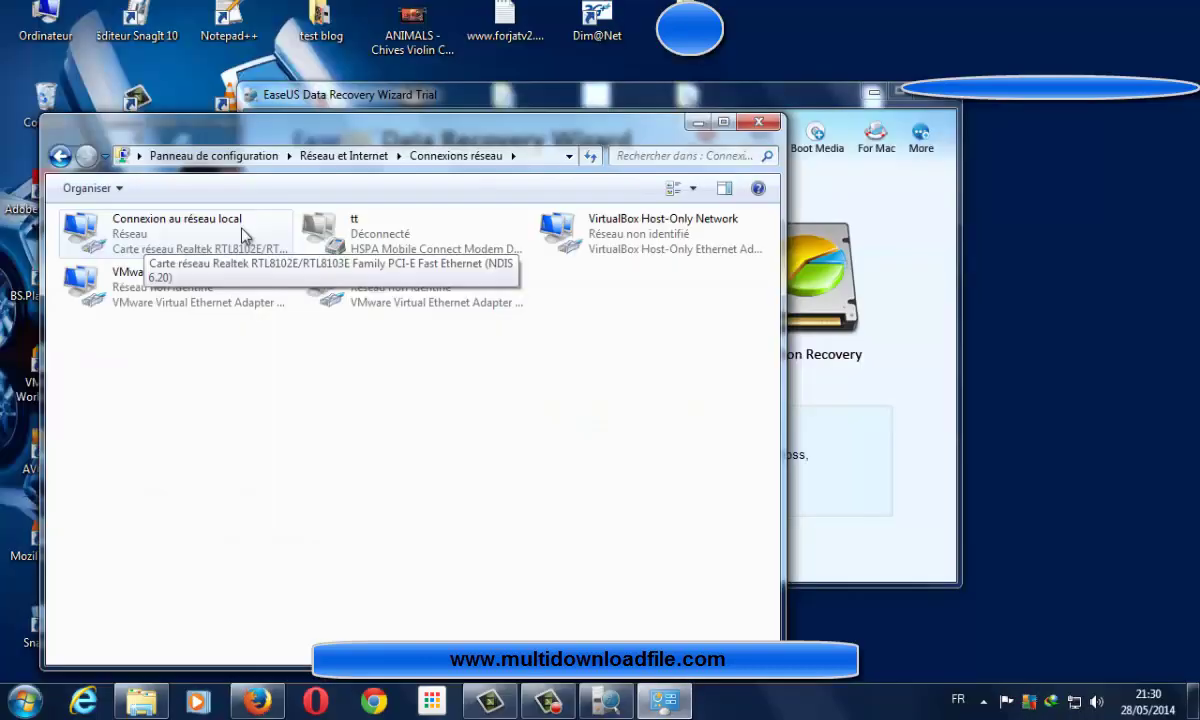
Step: Disable the local network connection "Connexion au réseau local" in the network connections
right_click(244, 232)
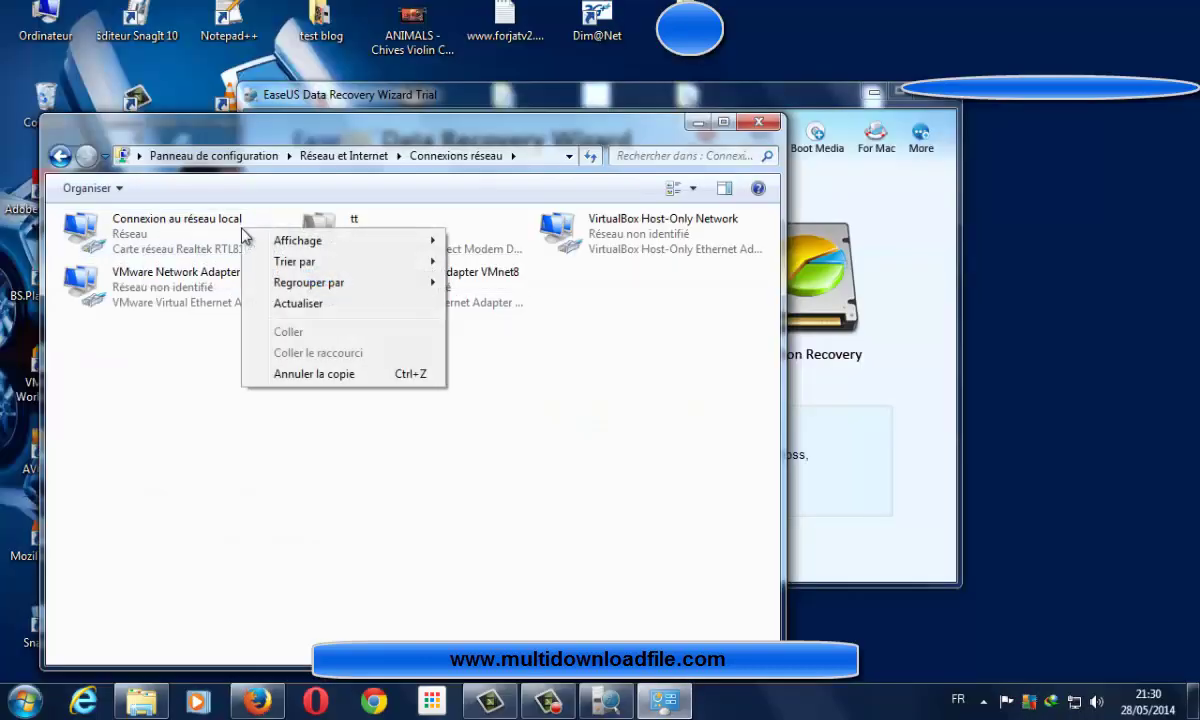
right_click(77, 222)
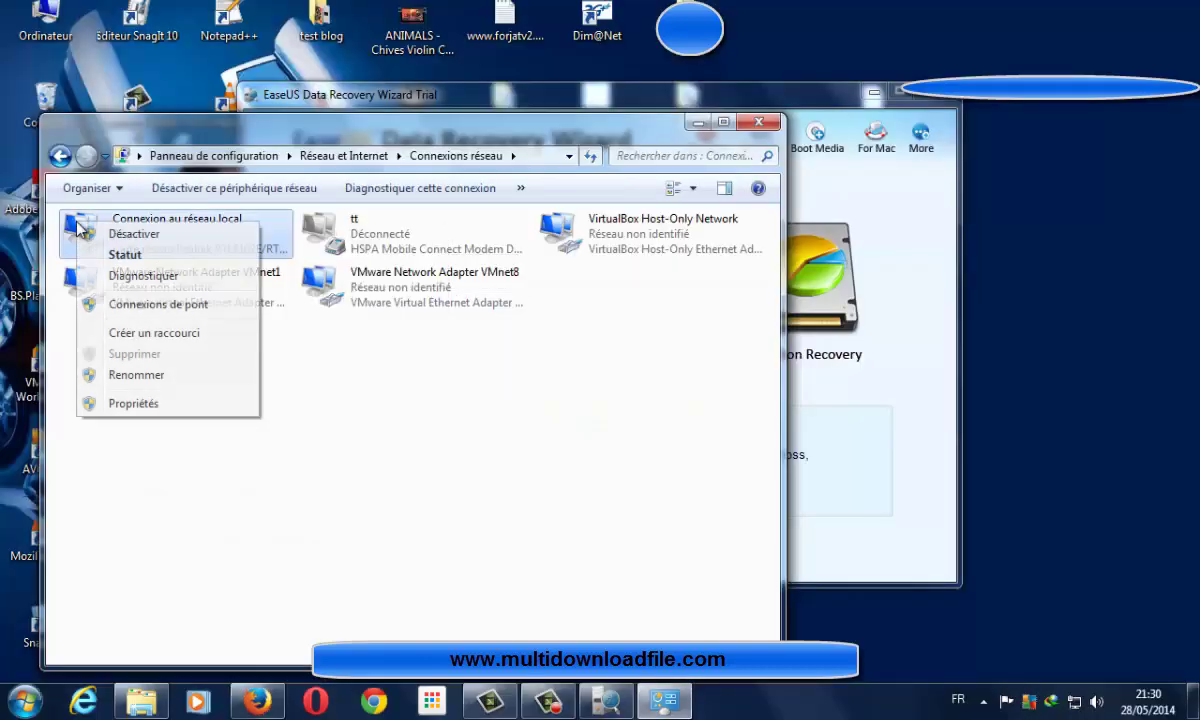
click(145, 234)
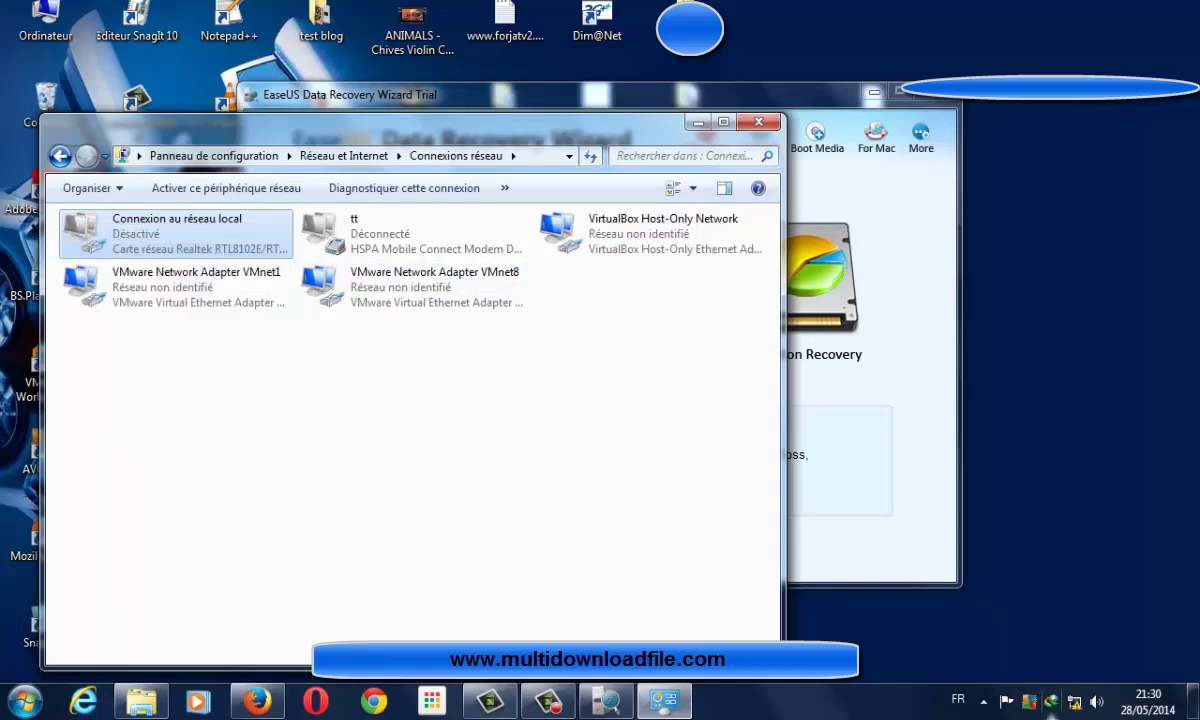
mouse_move(1078, 710)
Step: Open Serial.txt in the "22-EaseUS Data Recovery Wizard Professional 7" folder and copy the registration code
click(137, 697)
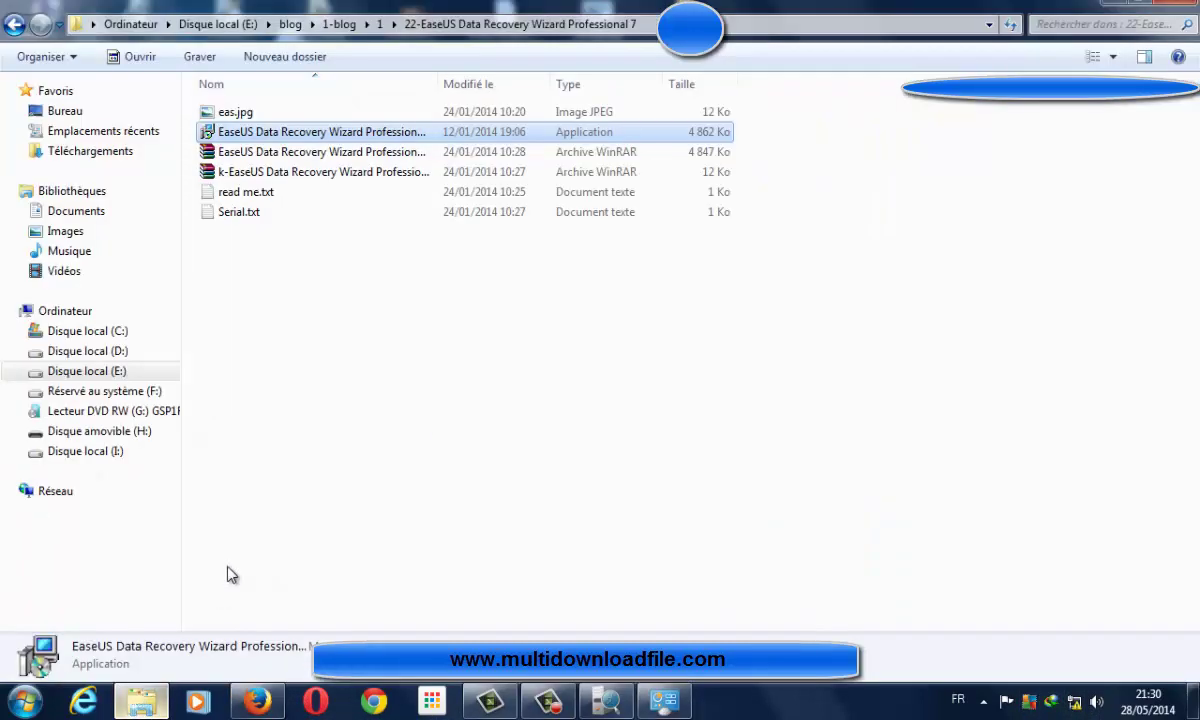
double_click(250, 214)
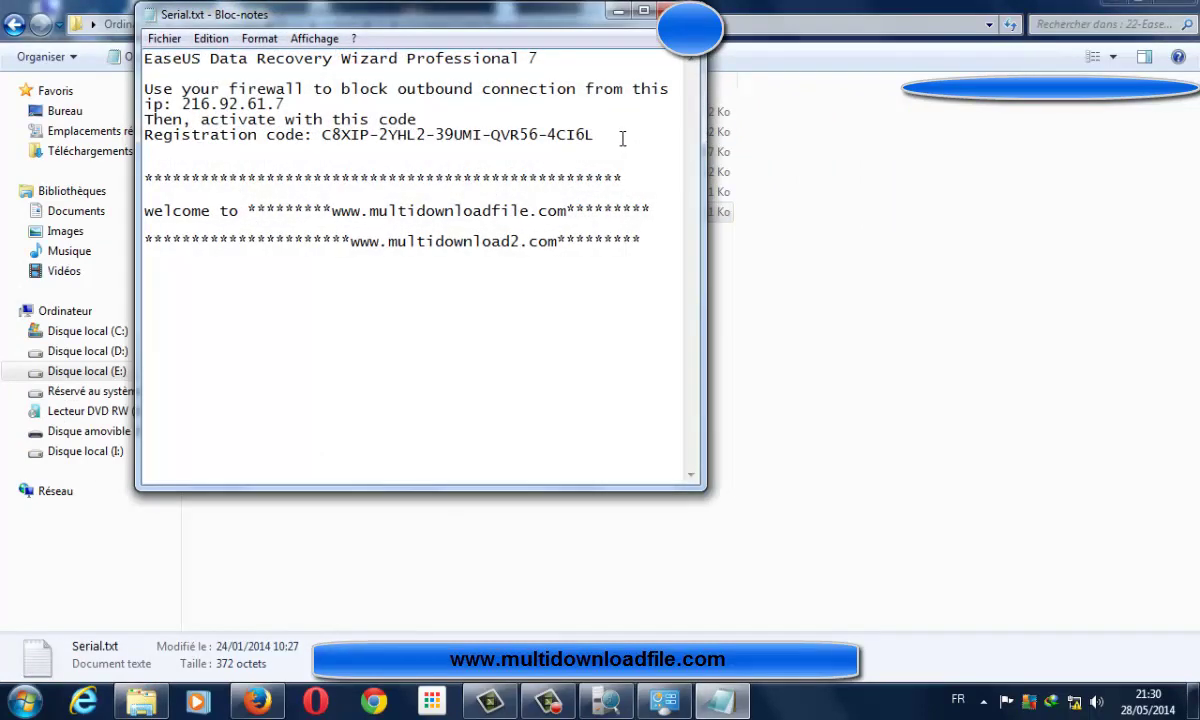
drag(604, 136, 325, 136)
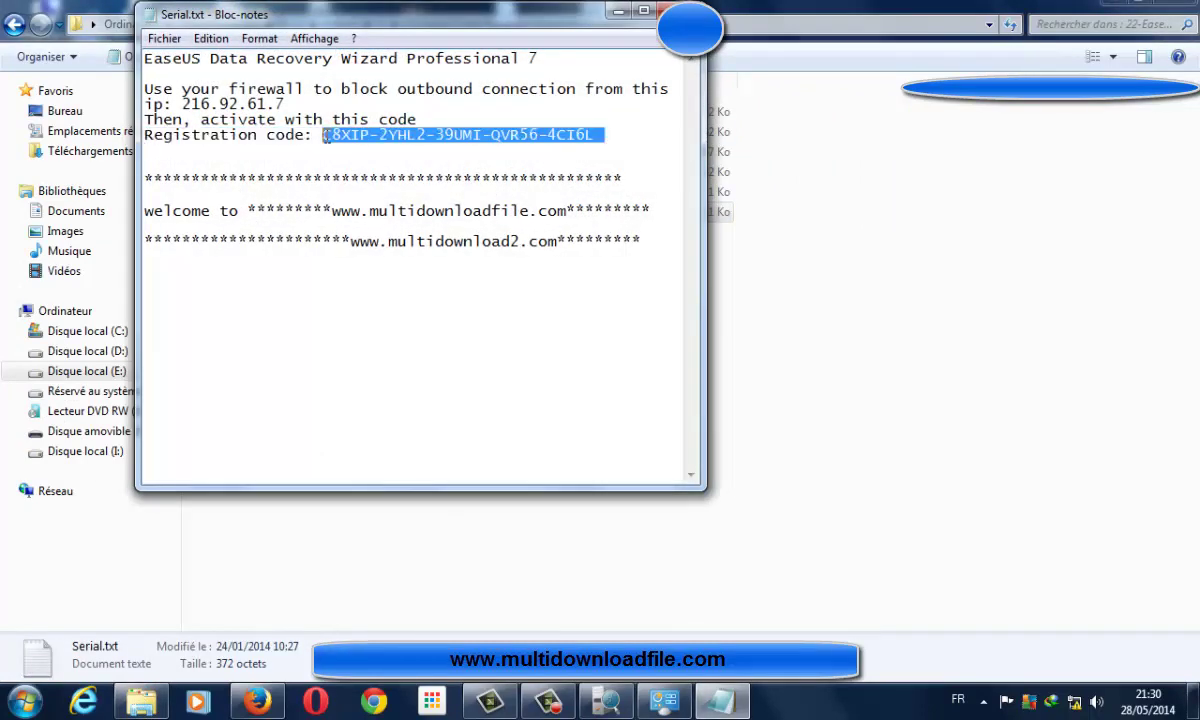
right_click(331, 140)
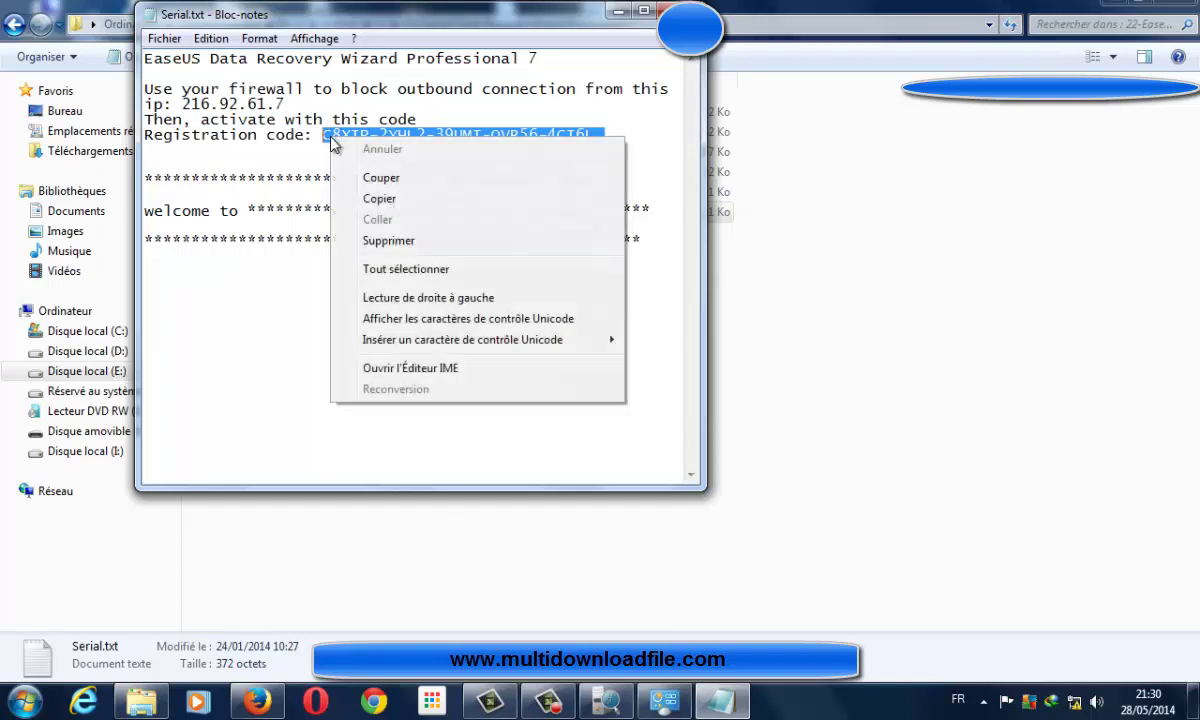
click(398, 200)
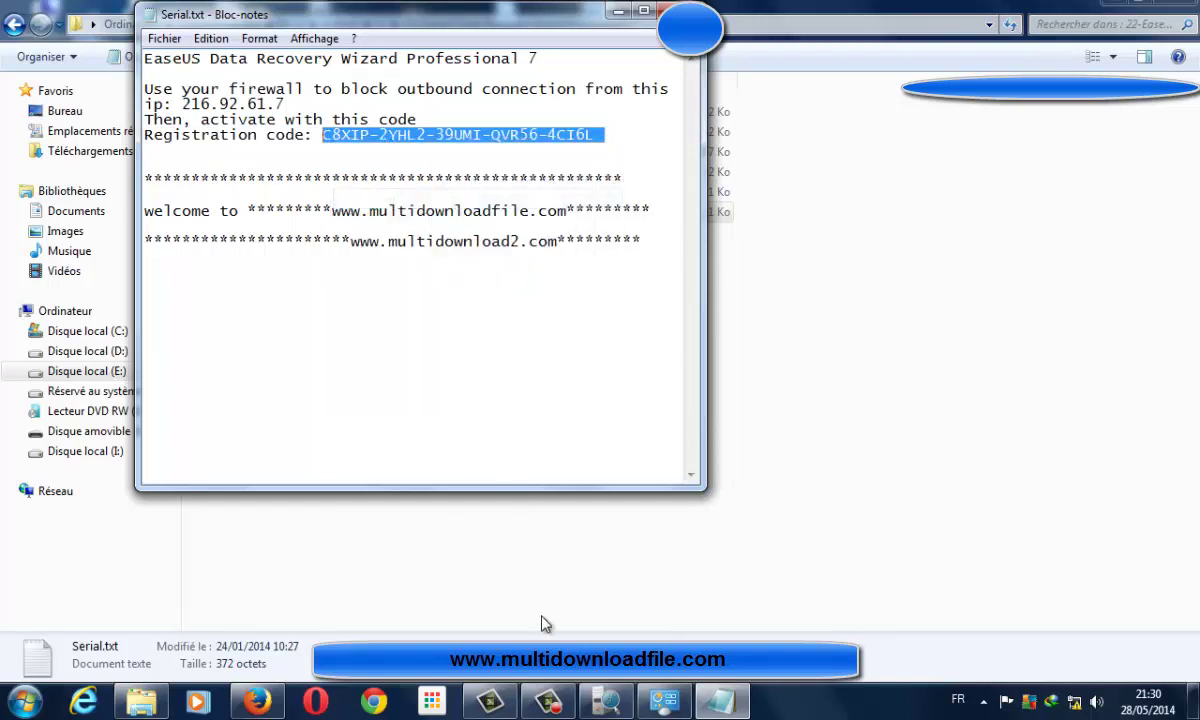
Step: Switch to EaseUS Data Recovery Wizard Trial, paste the license code into the activation dialog and start the activation
click(606, 702)
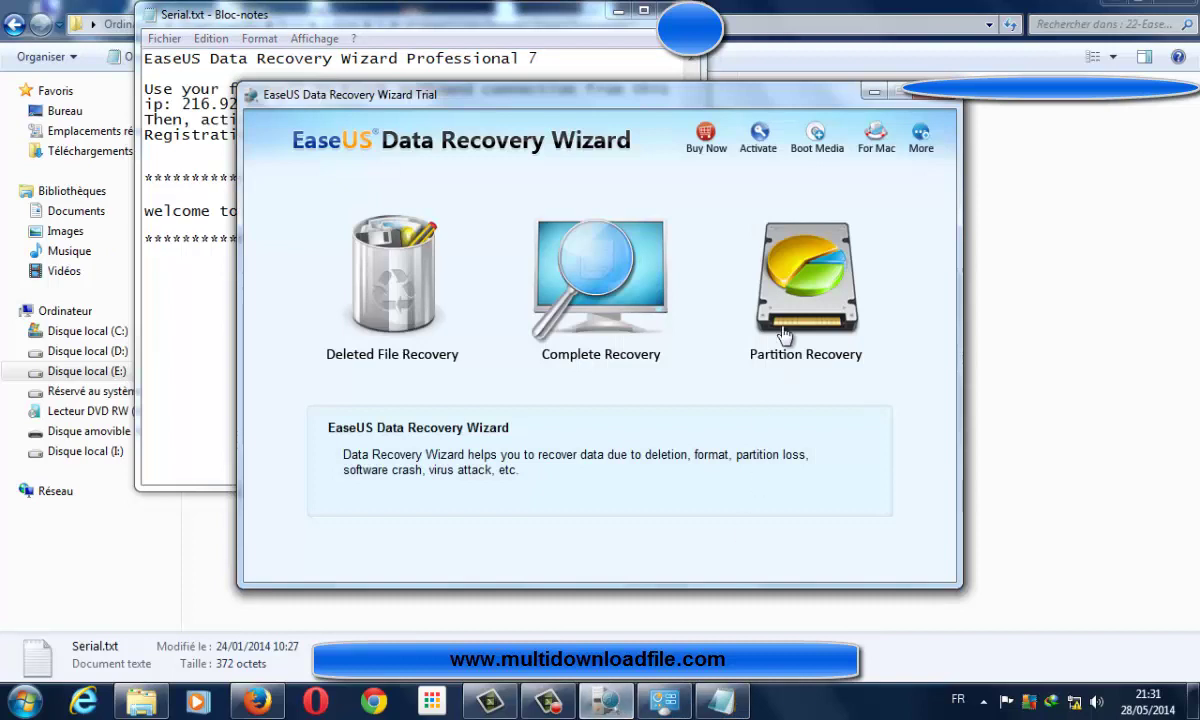
click(757, 155)
right_click(615, 298)
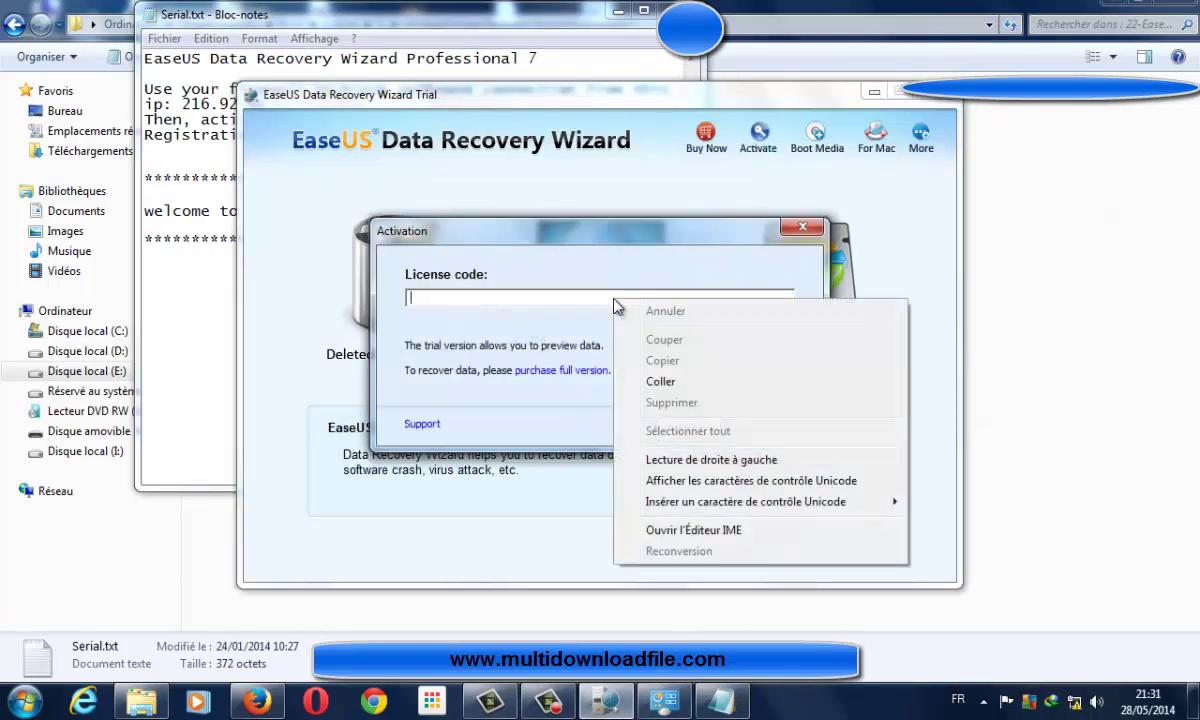
click(658, 380)
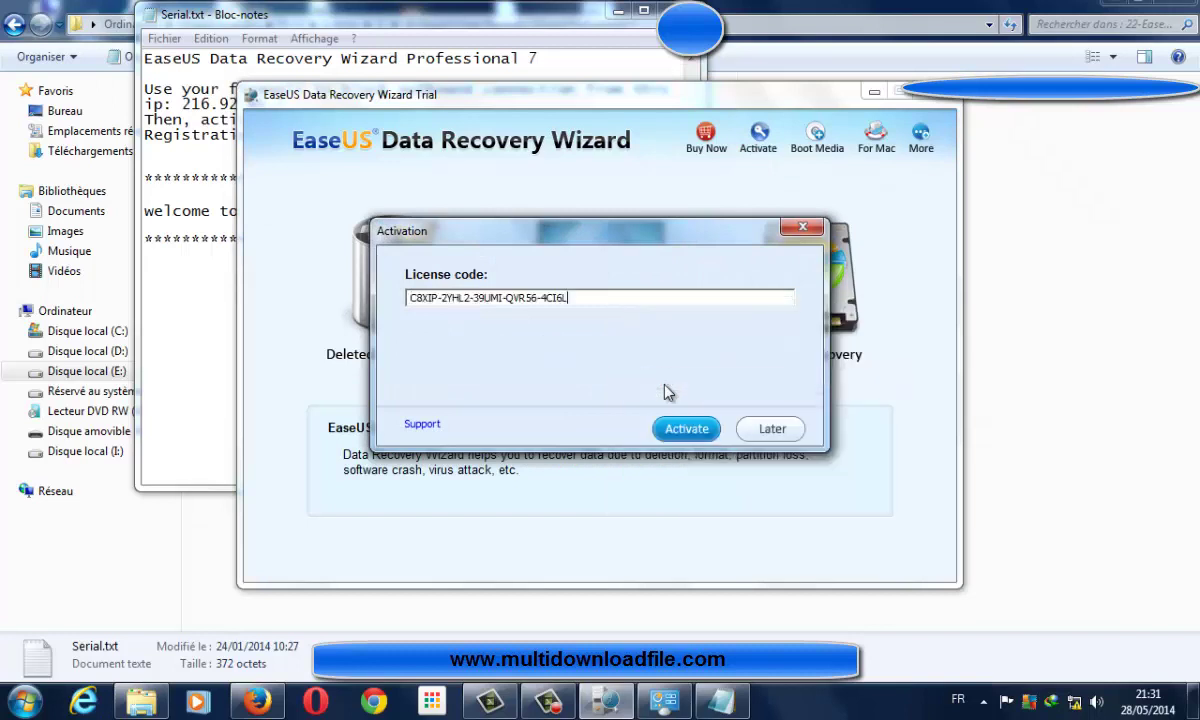
click(686, 429)
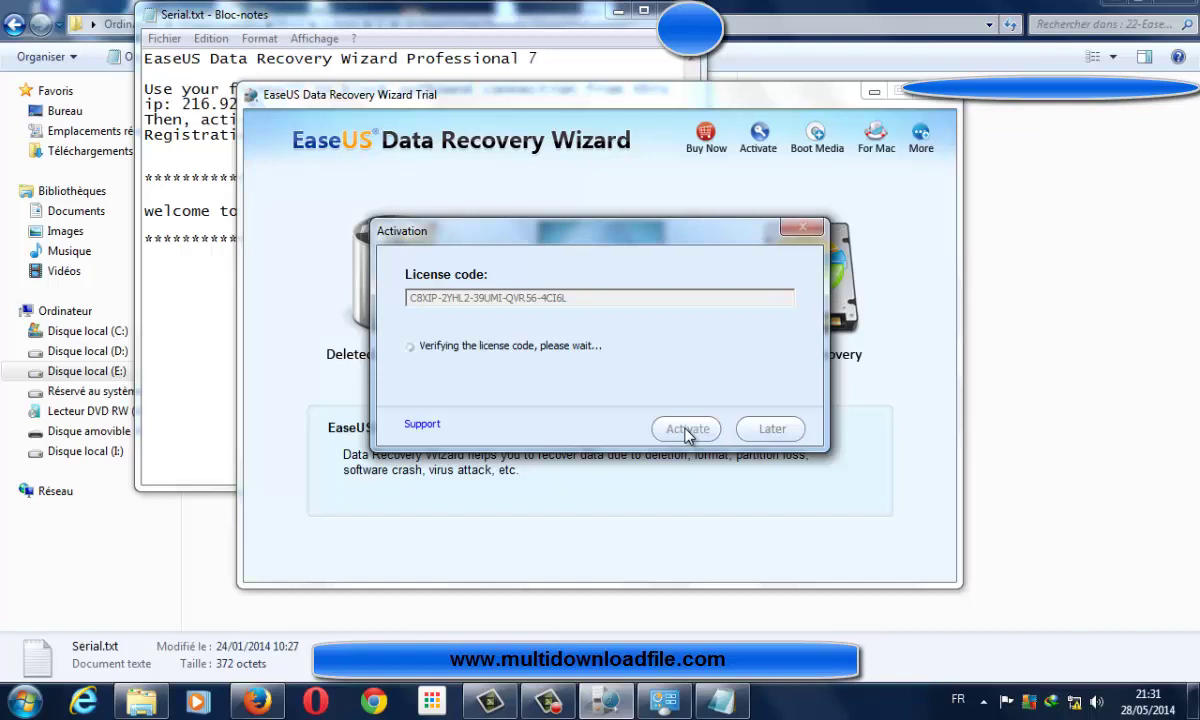
click(393, 22)
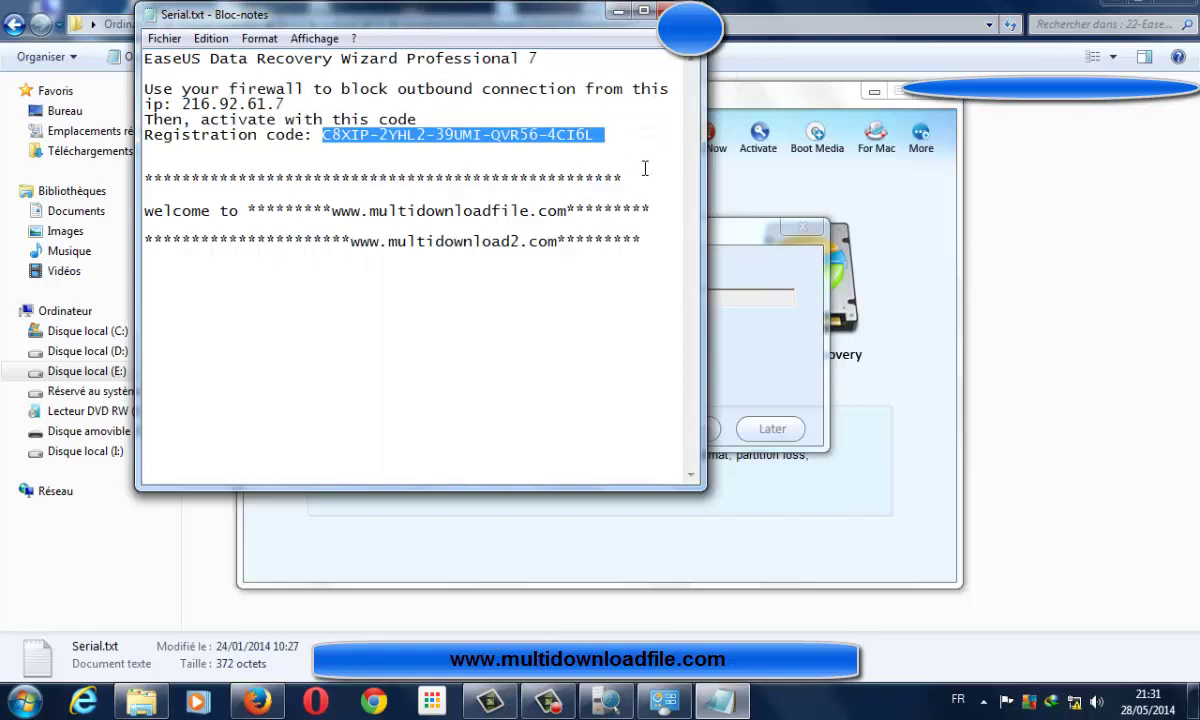
click(753, 255)
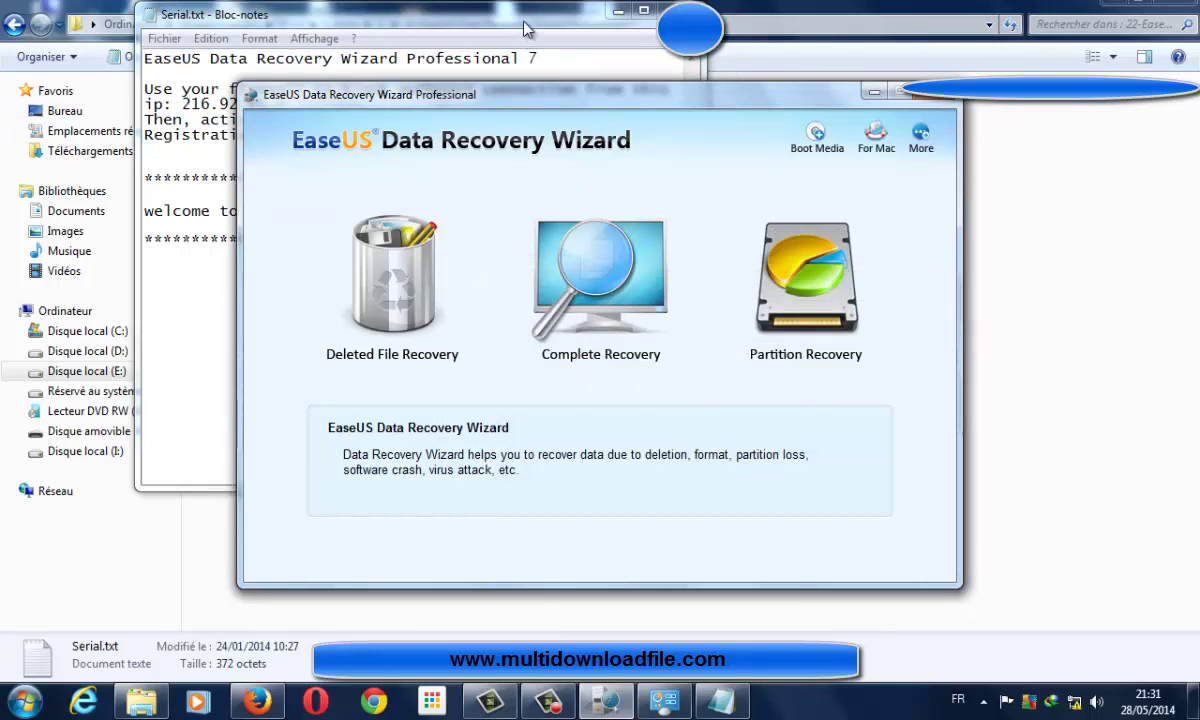
Step: Close Serial.txt and minimize the installer folder and network connections windows, leaving the recovery wizard on the desktop
click(490, 20)
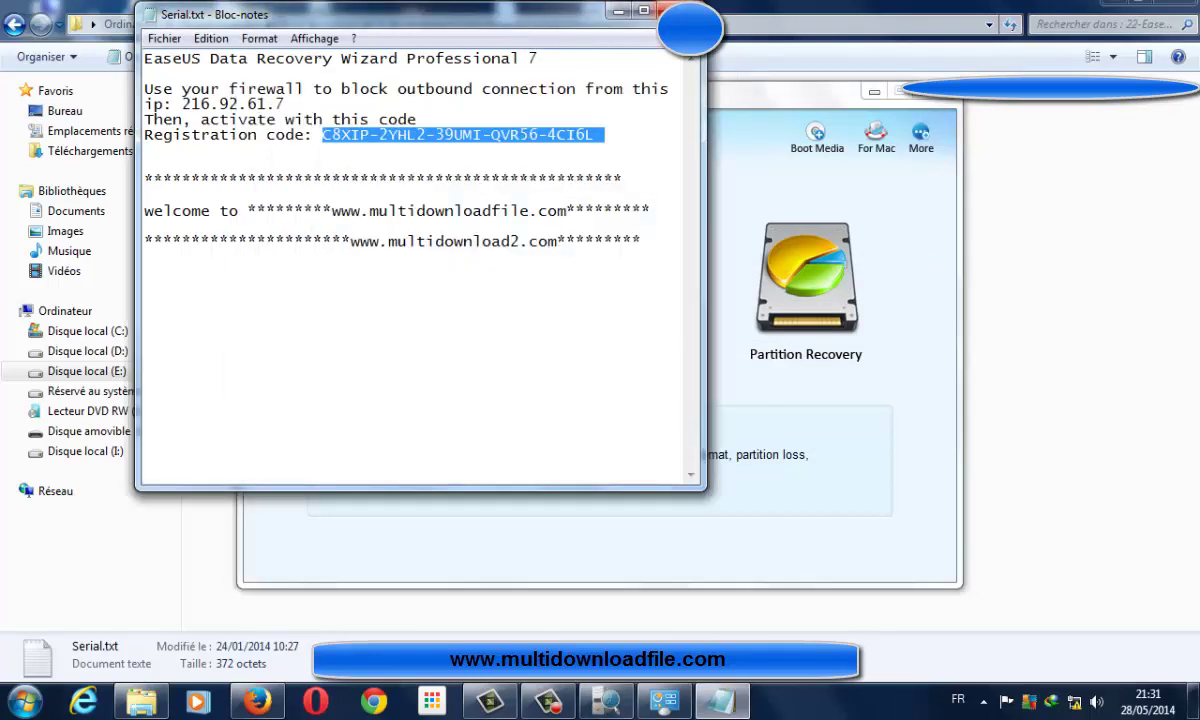
click(680, 10)
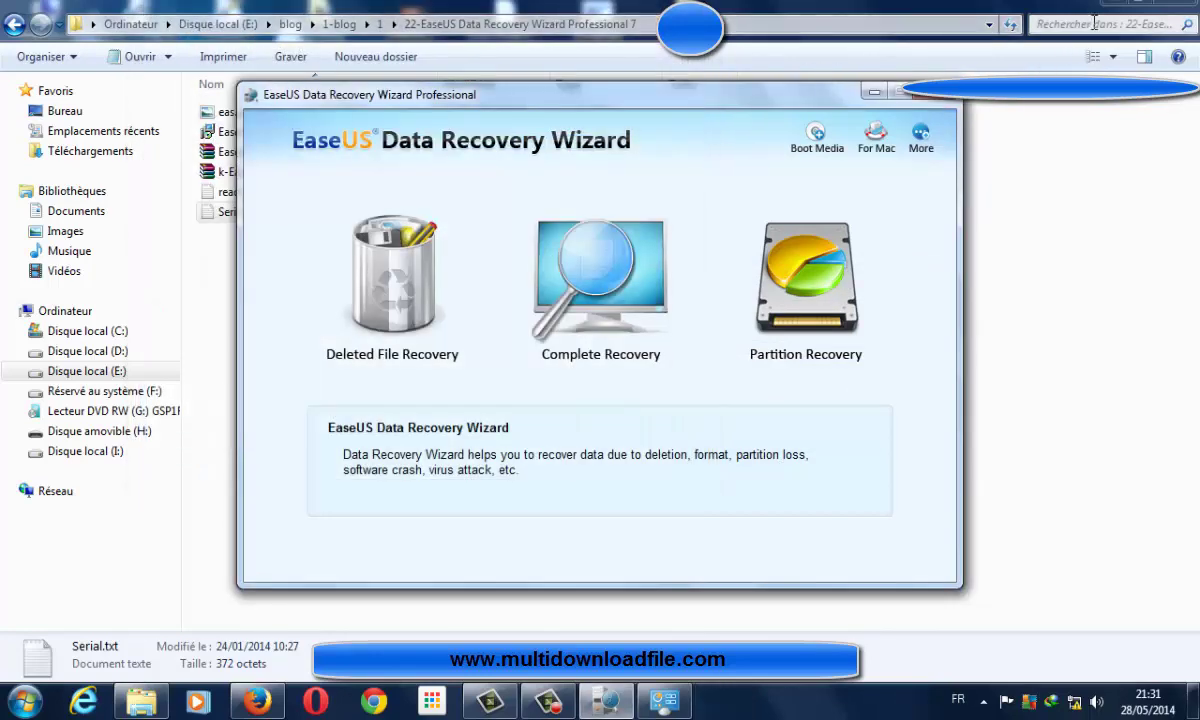
click(1034, 12)
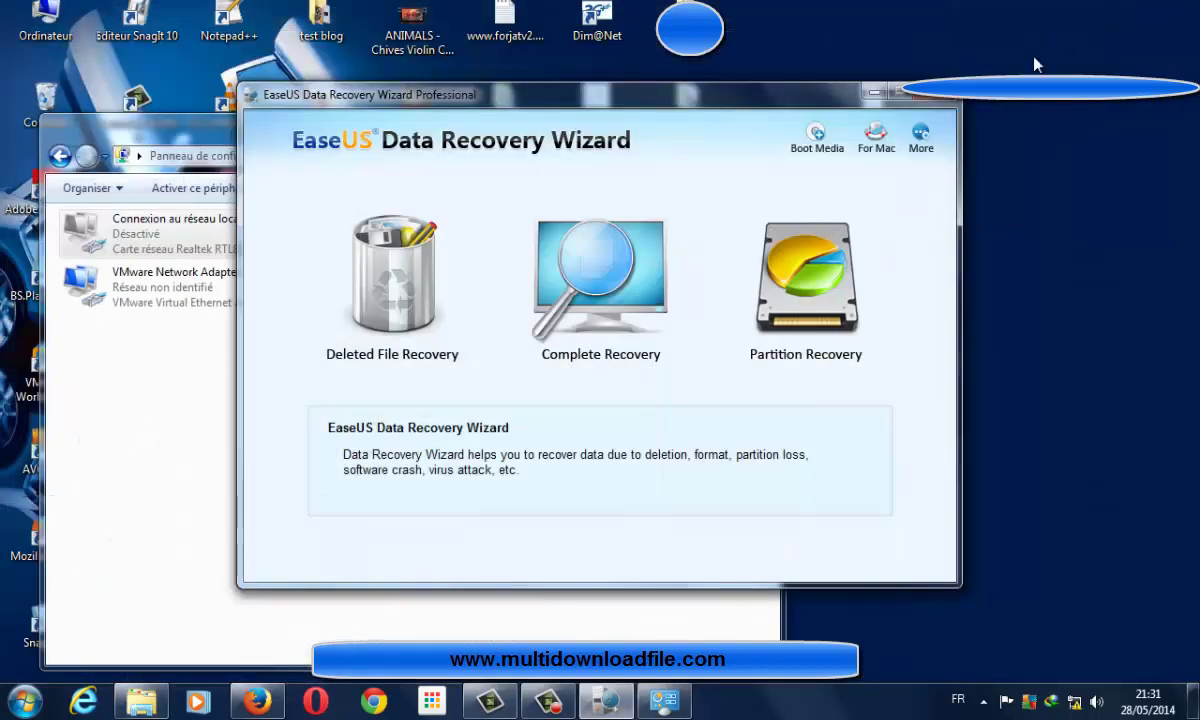
click(181, 128)
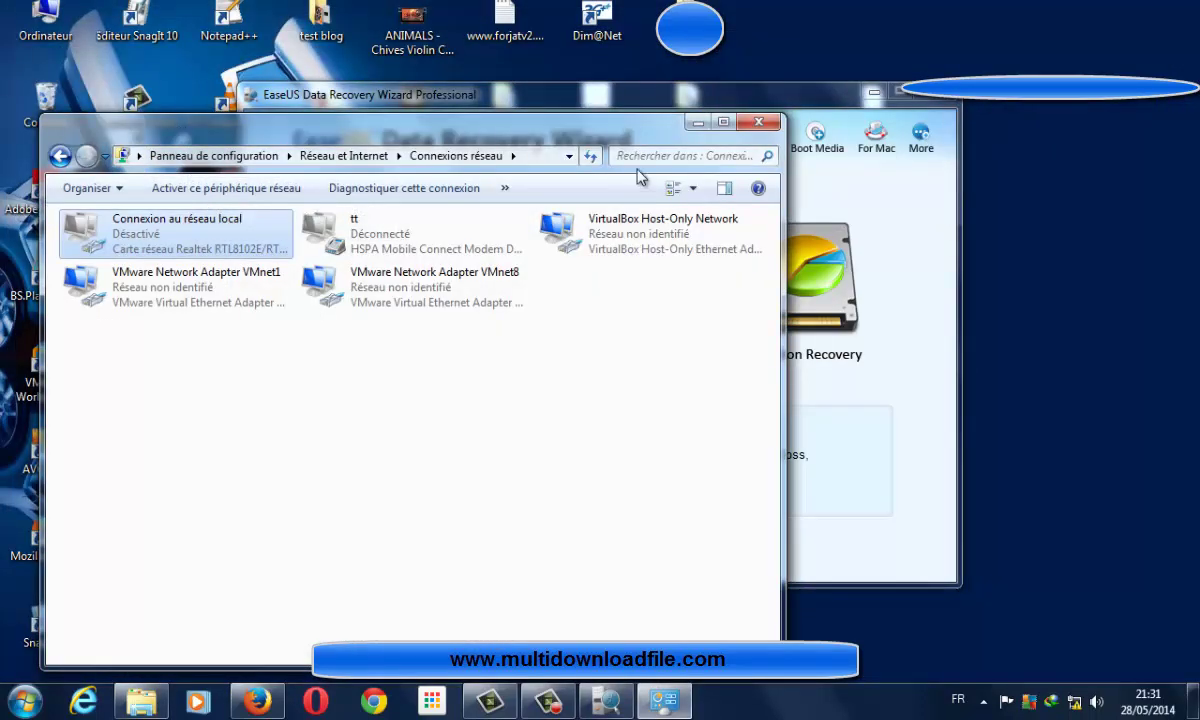
click(697, 122)
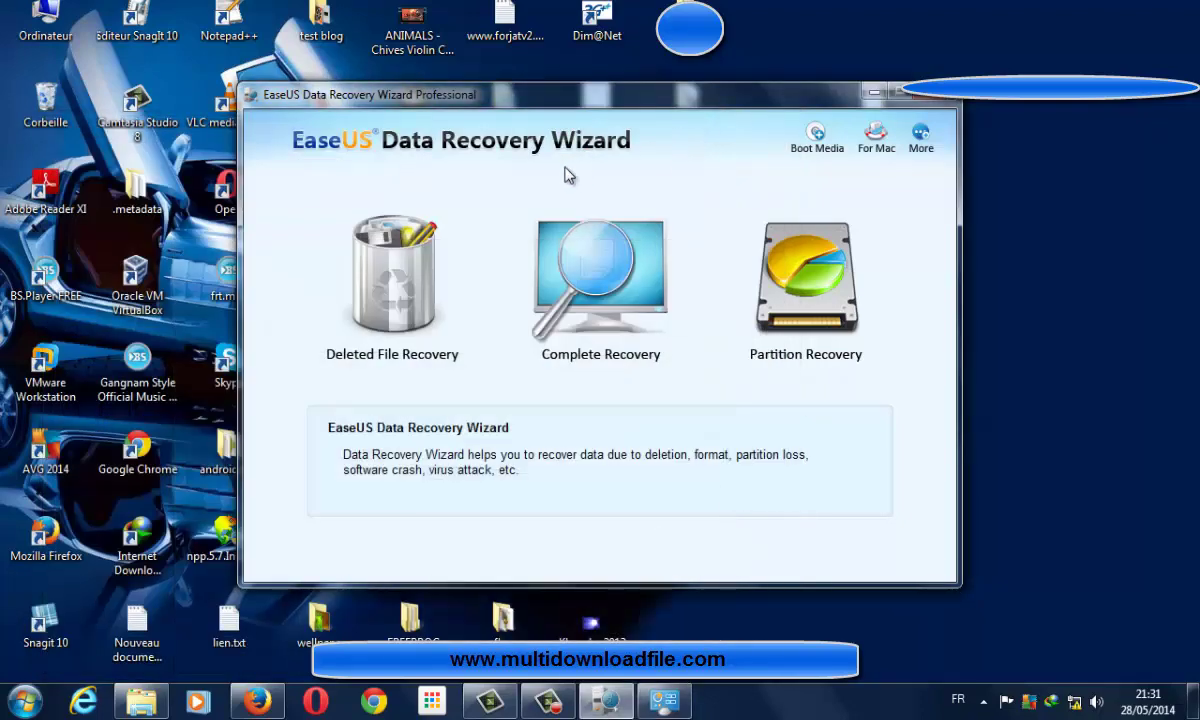
Step: Open removable disk H: from the computer's drive list and examine the image and video files stored on it
double_click(45, 45)
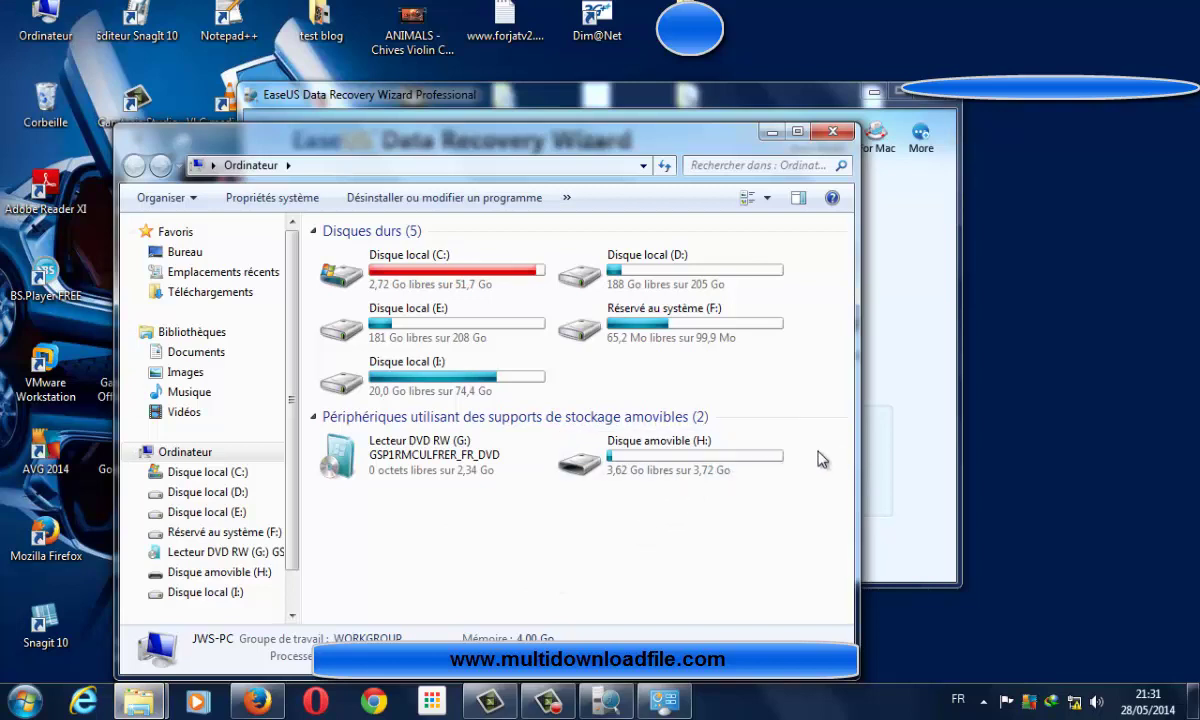
click(693, 462)
click(692, 460)
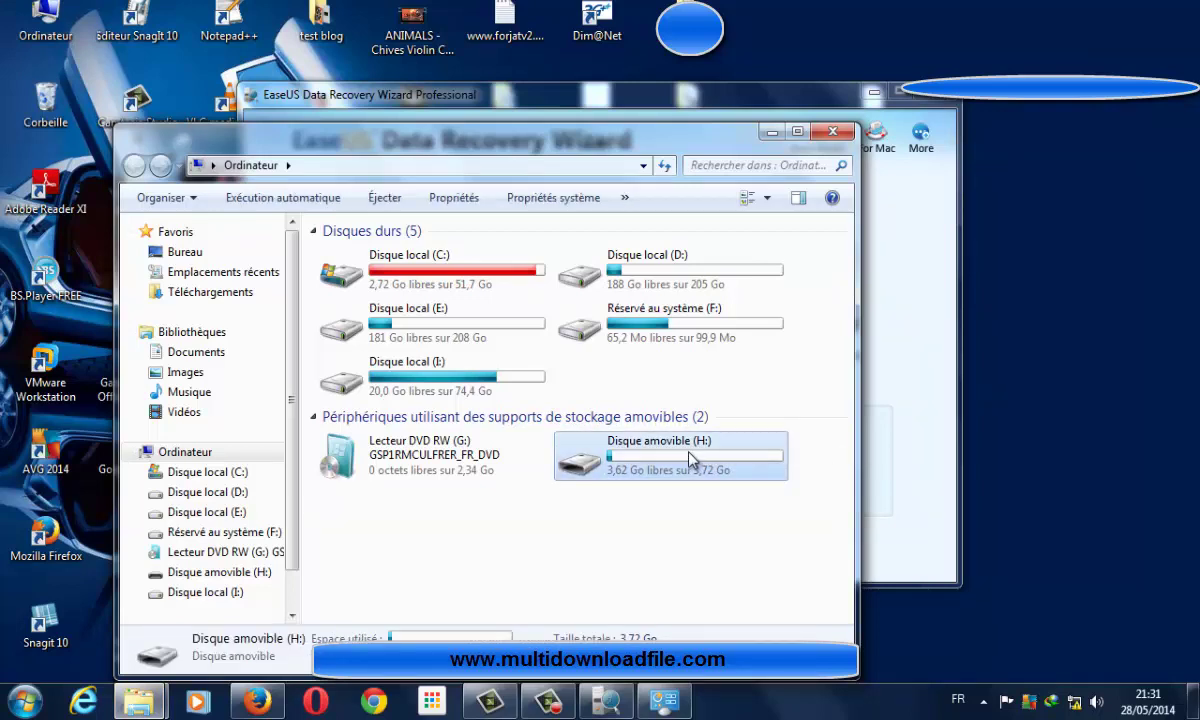
double_click(692, 460)
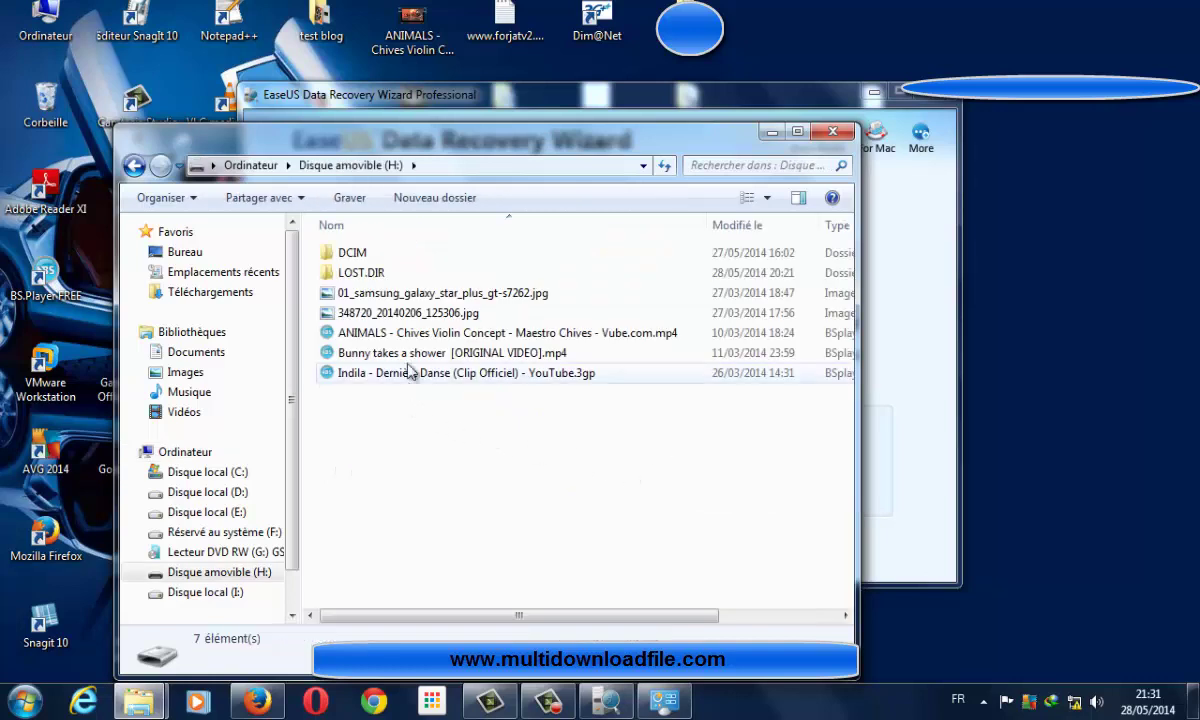
click(395, 293)
click(396, 314)
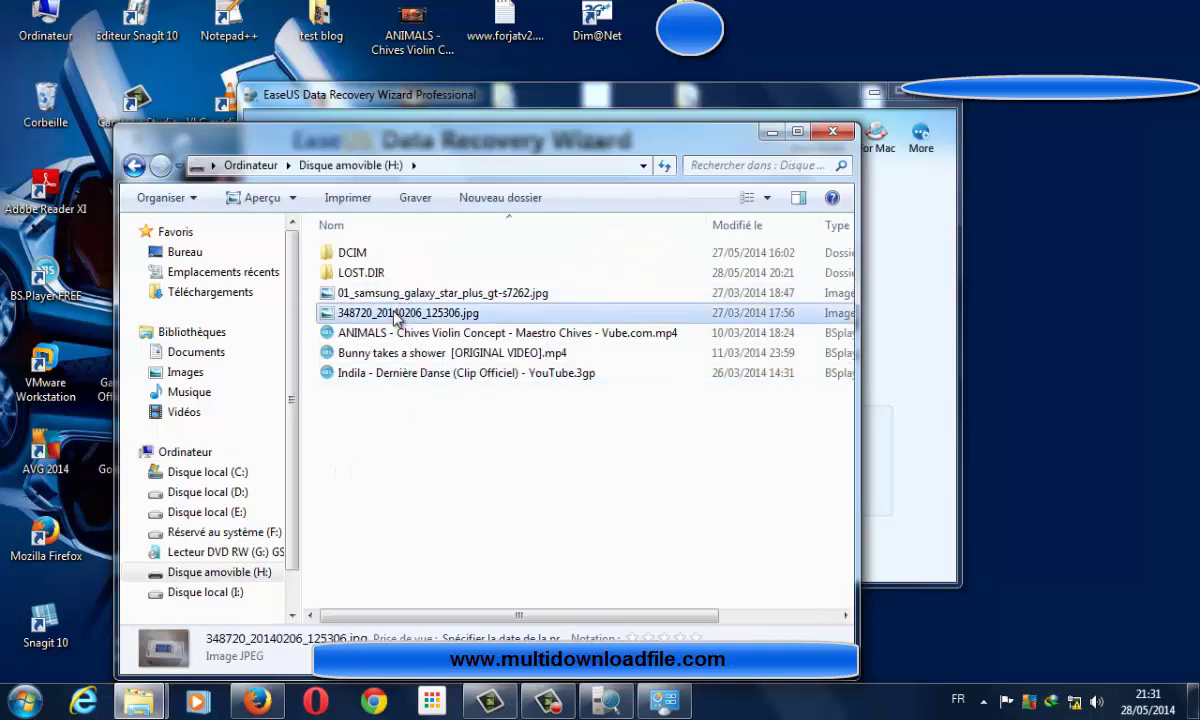
click(368, 333)
click(365, 353)
click(378, 374)
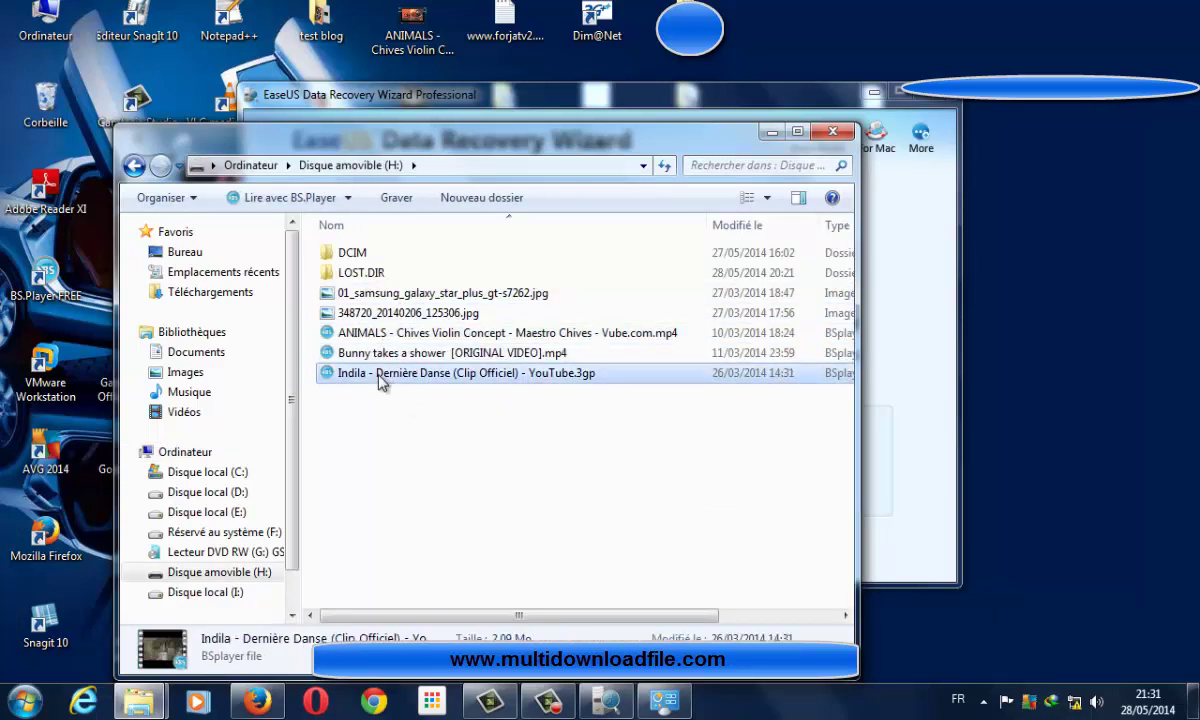
Step: Look inside the Camera subfolder of DCIM on removable disk H: and return to the drive list
double_click(348, 254)
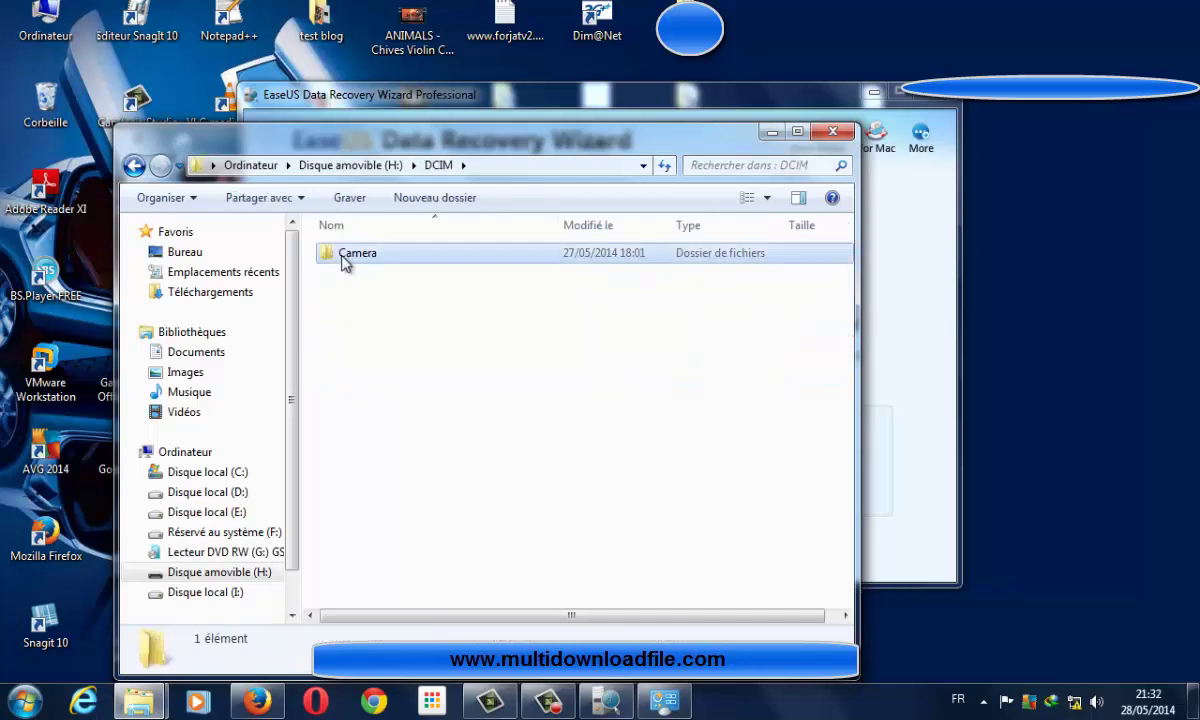
double_click(345, 254)
click(134, 167)
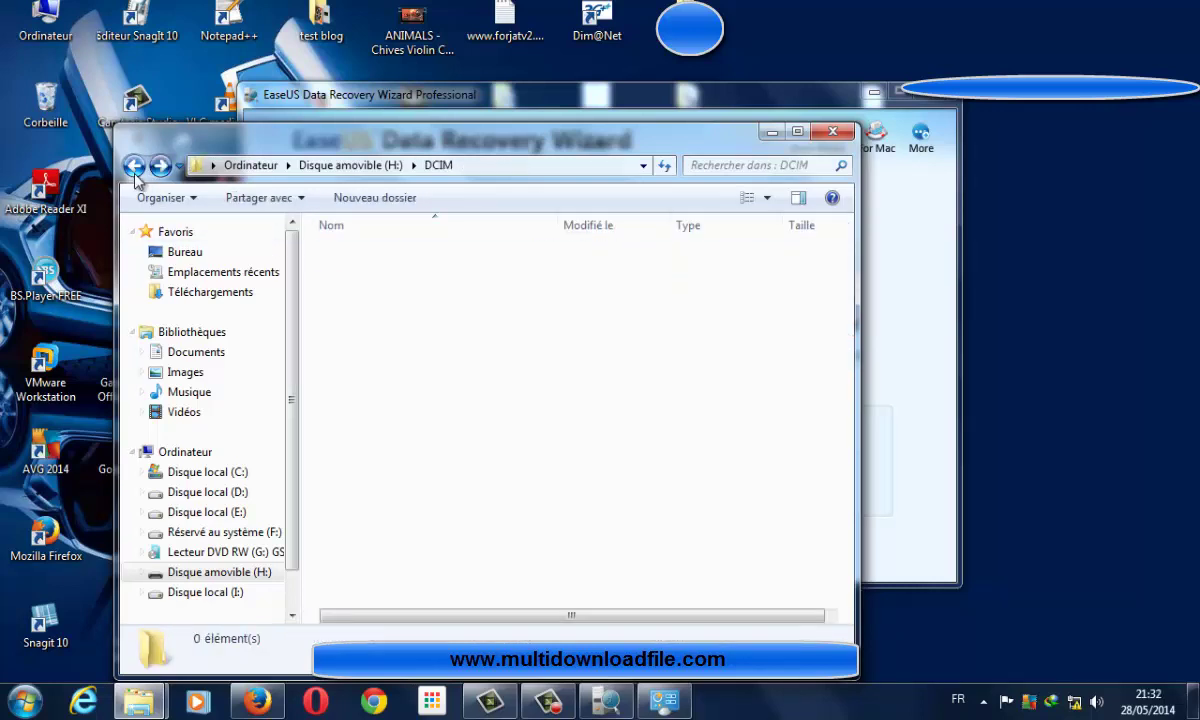
click(134, 167)
click(134, 167)
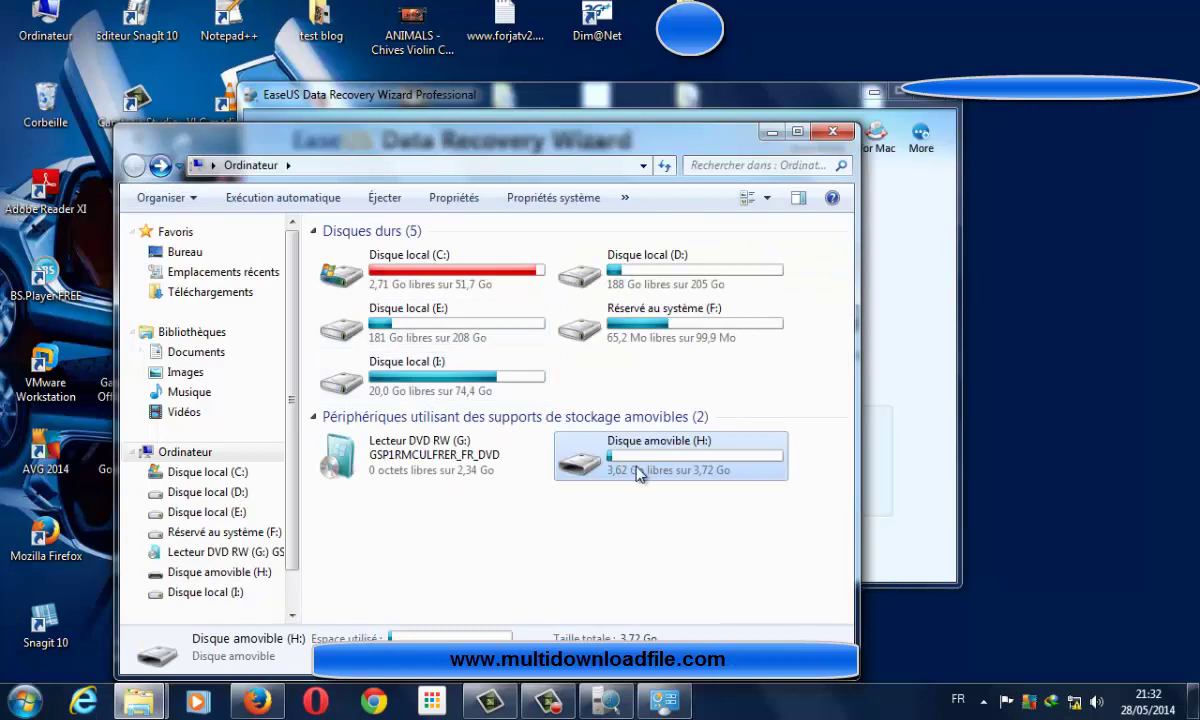
Step: Quick-format removable disk H: as FAT32 with a 4096-byte allocation unit, accepting the data-loss warning
right_click(637, 468)
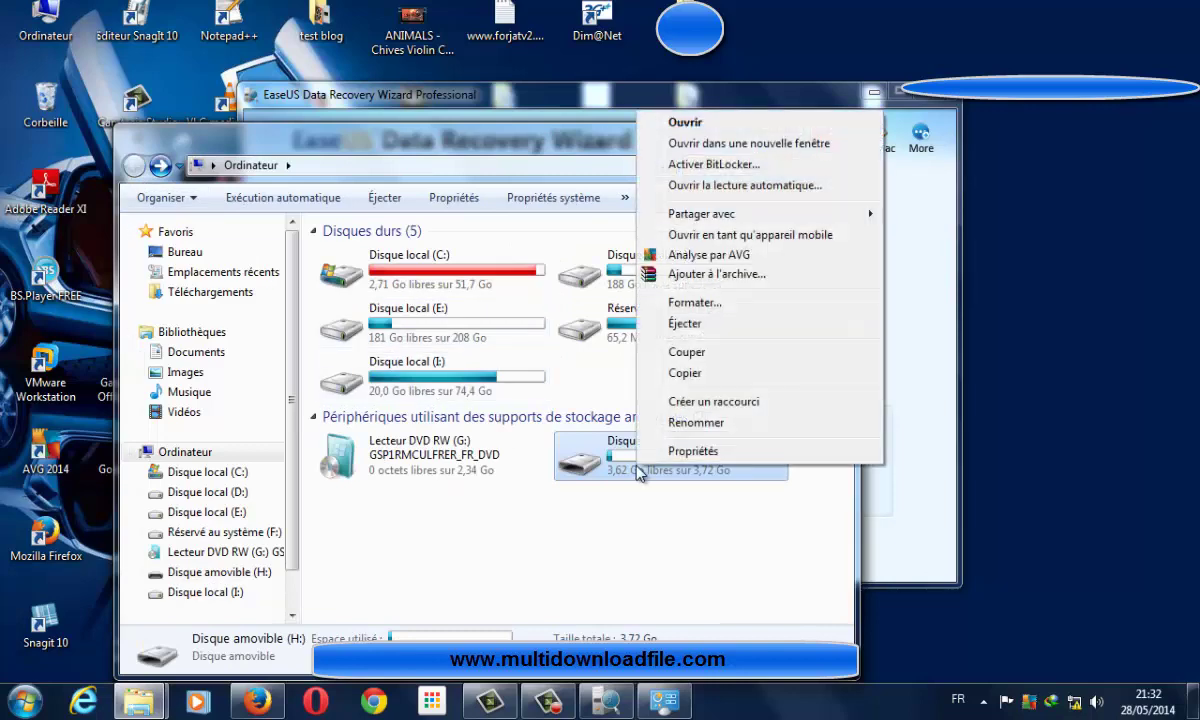
click(693, 304)
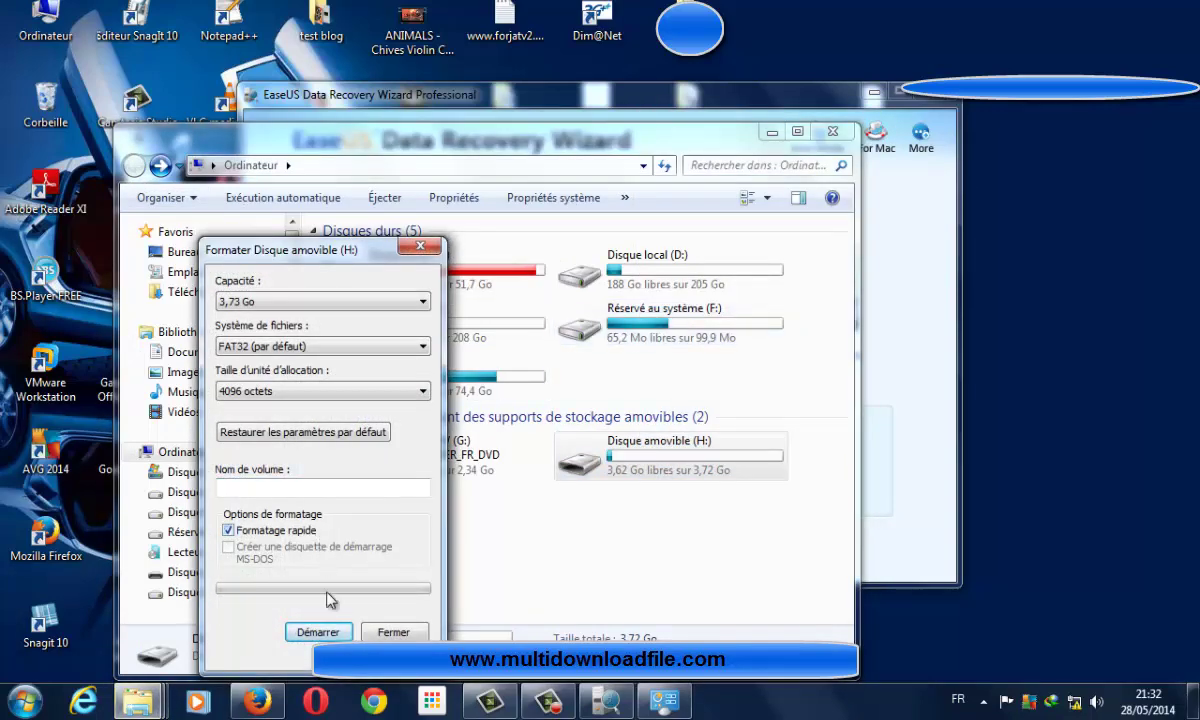
click(317, 632)
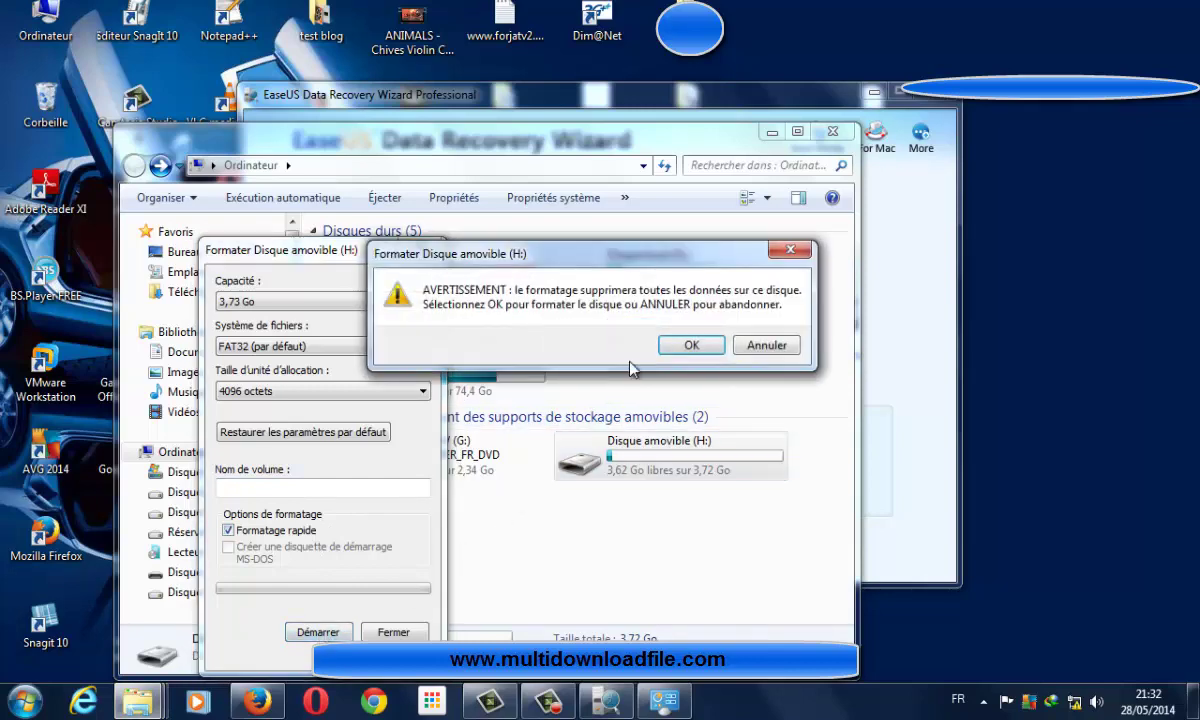
click(684, 344)
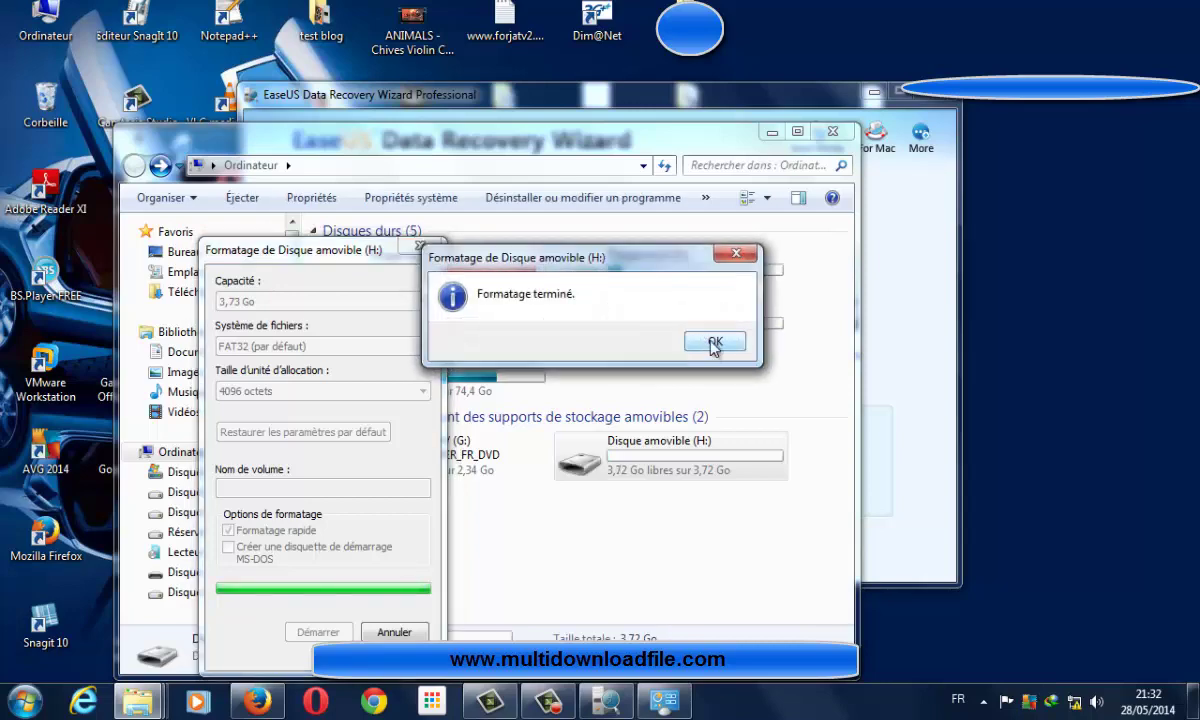
click(714, 343)
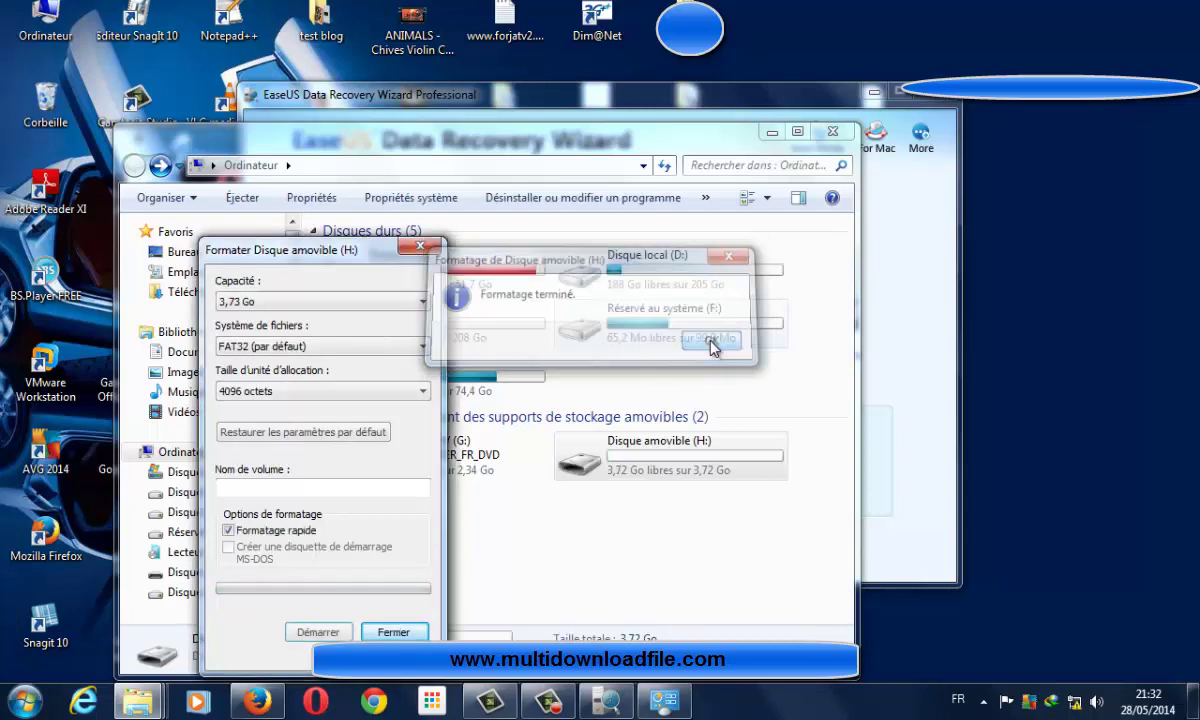
Step: Close the format dialog, check the contents of the formatted removable disk H:, and return to the recovery wizard
click(393, 632)
double_click(642, 458)
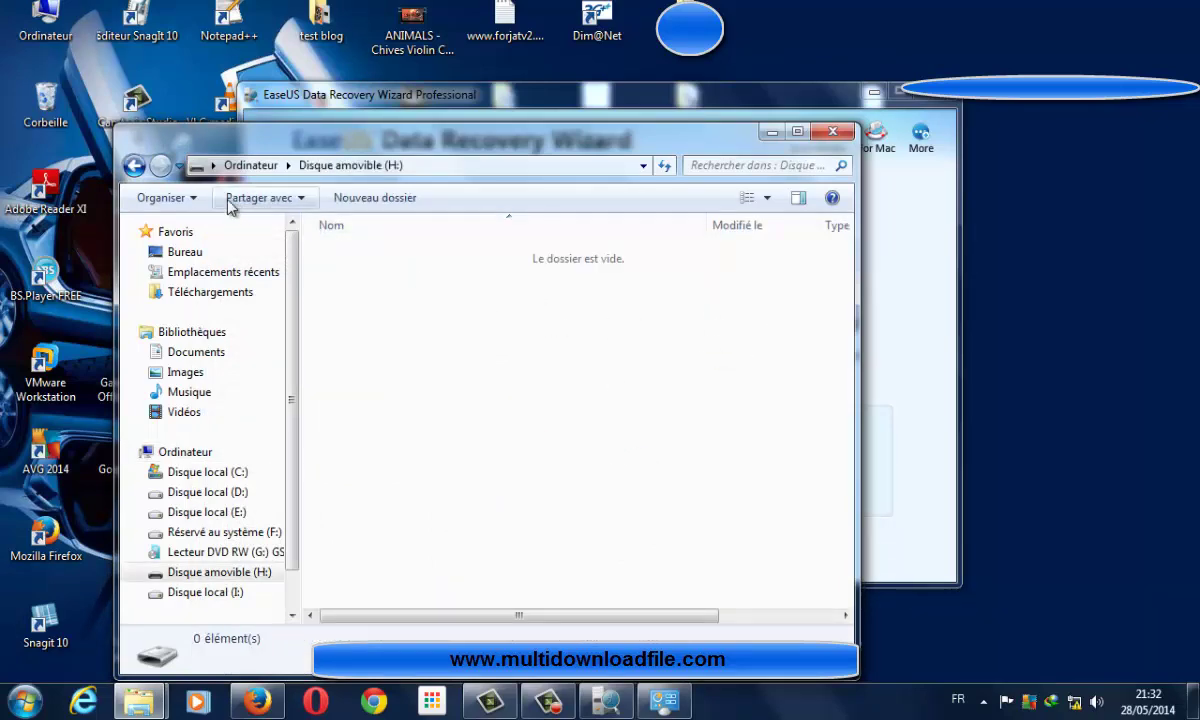
click(134, 165)
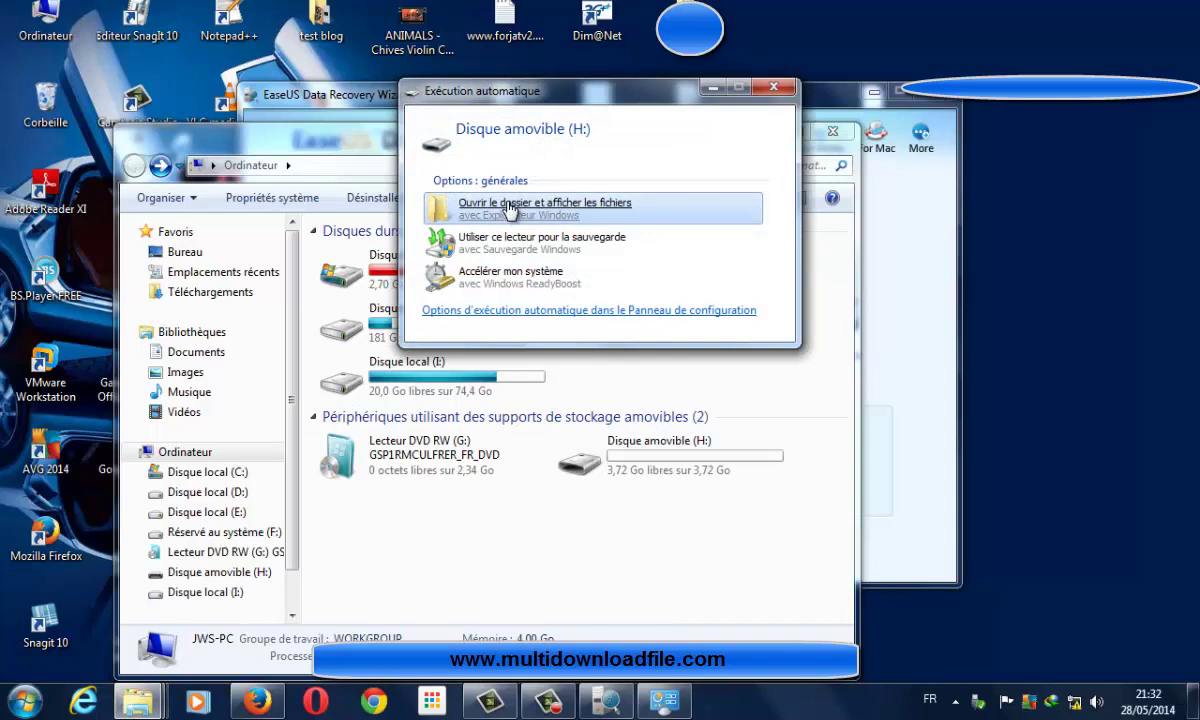
click(510, 207)
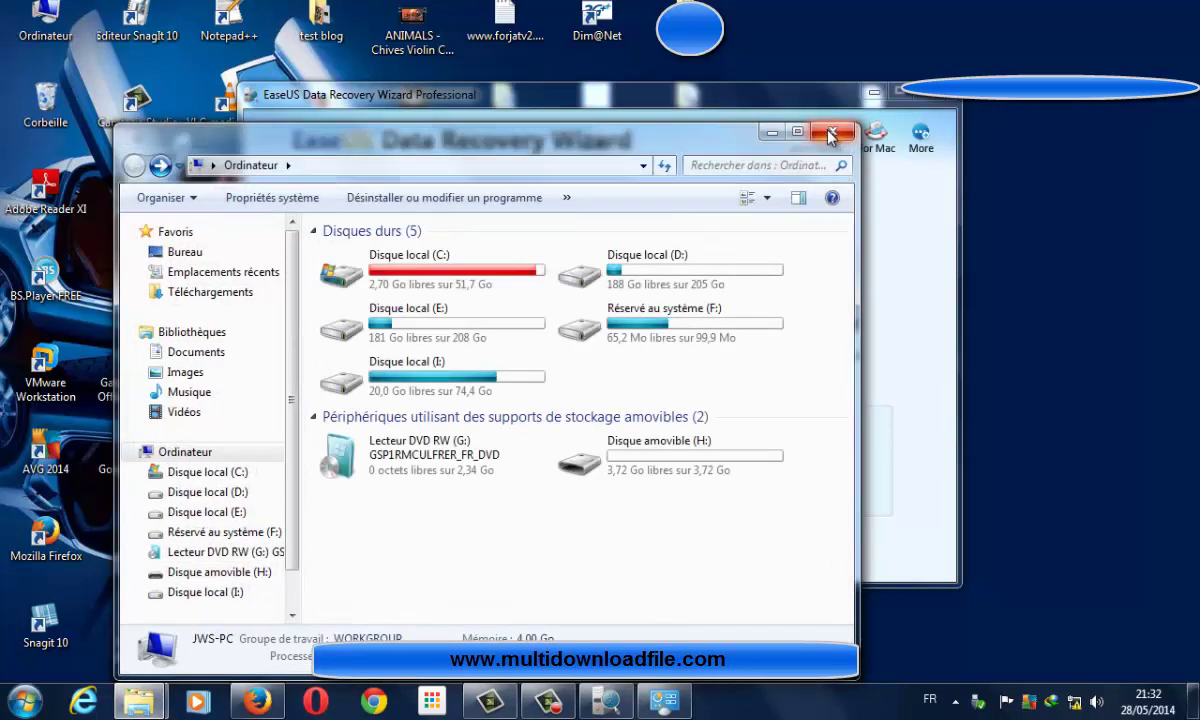
click(690, 104)
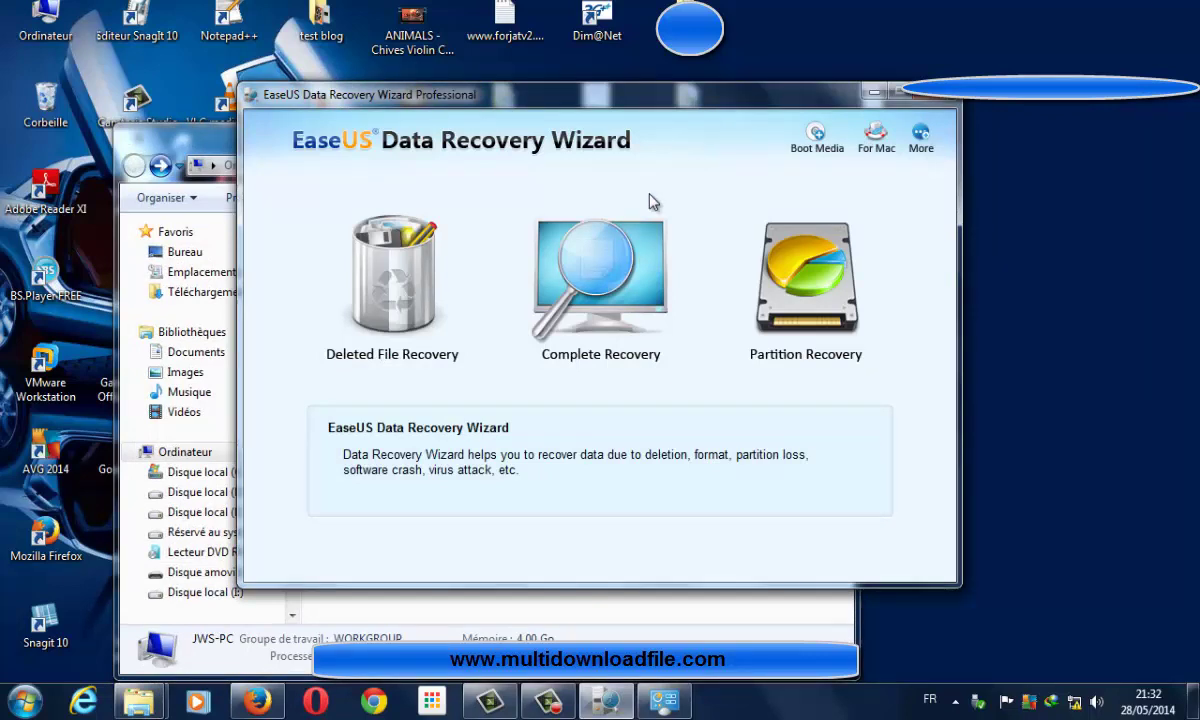
click(598, 296)
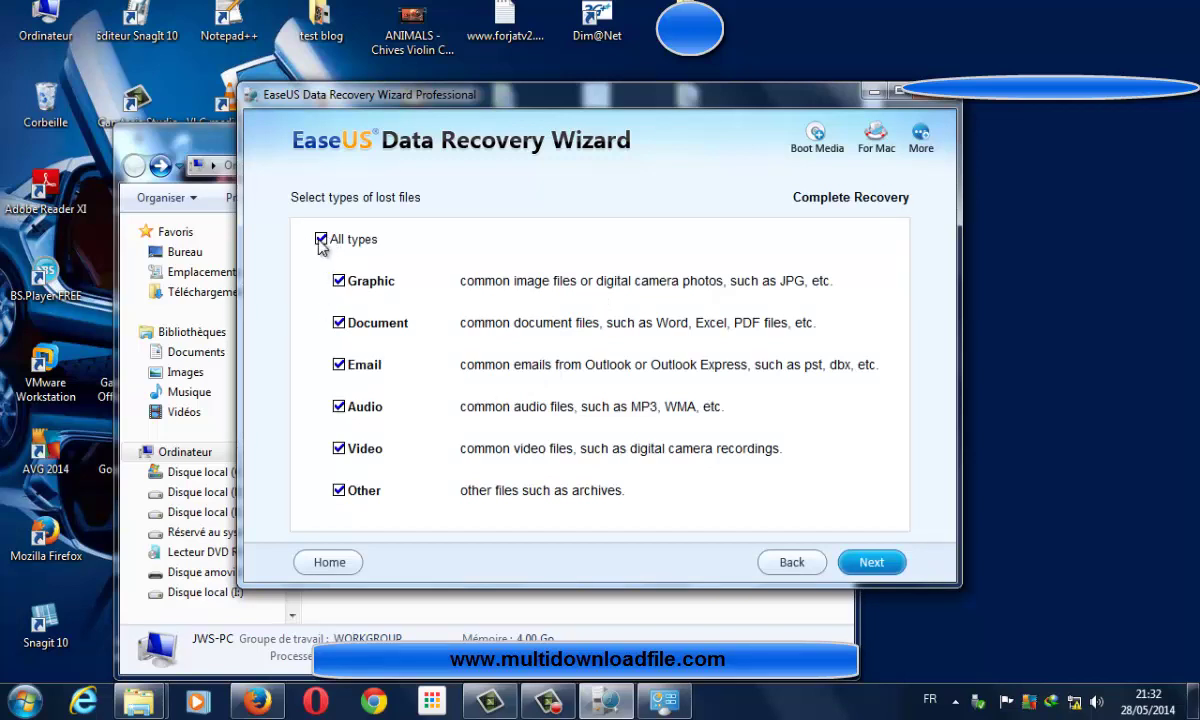
click(339, 281)
click(339, 323)
click(339, 365)
click(321, 240)
click(321, 240)
click(321, 240)
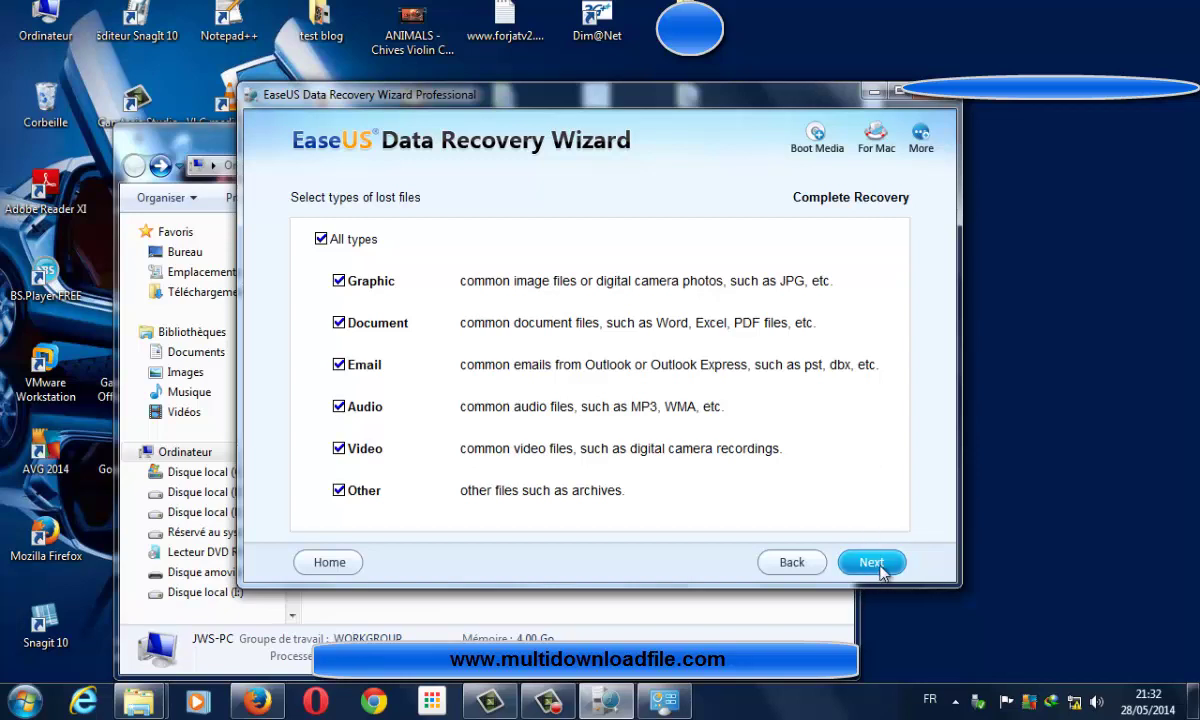
click(790, 562)
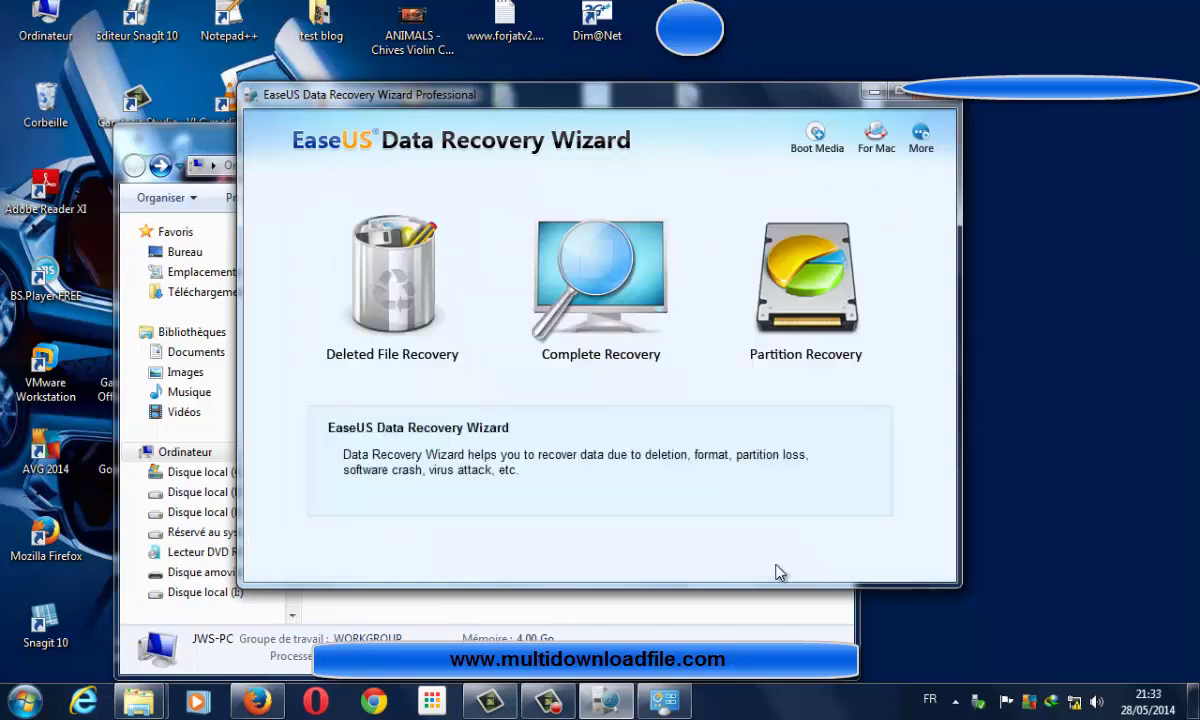
Step: Run a Complete Recovery scan for all file types on the FAT32 partition H:
click(583, 305)
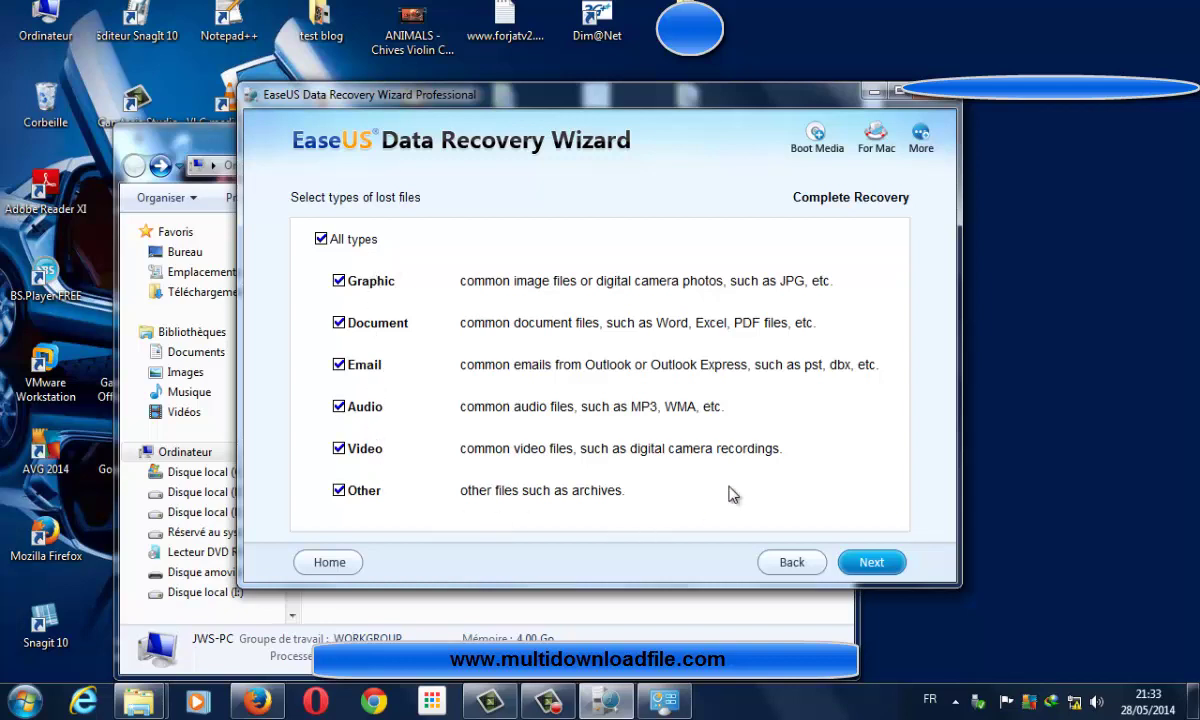
click(896, 565)
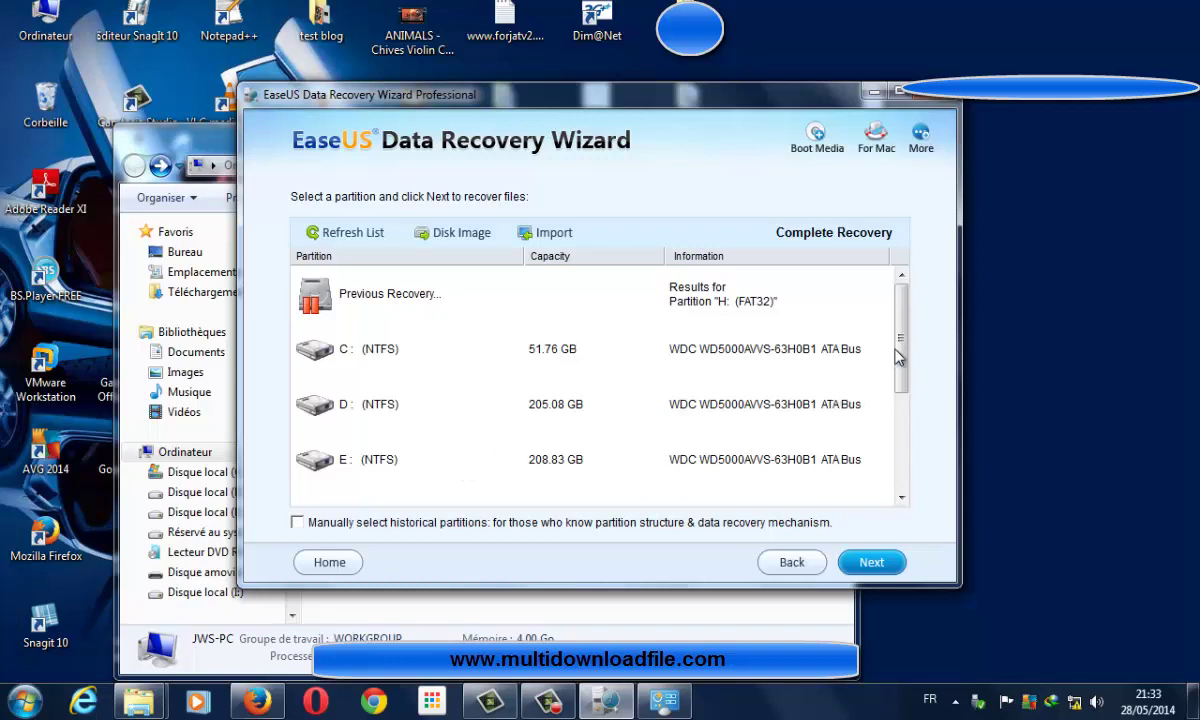
drag(903, 352, 922, 458)
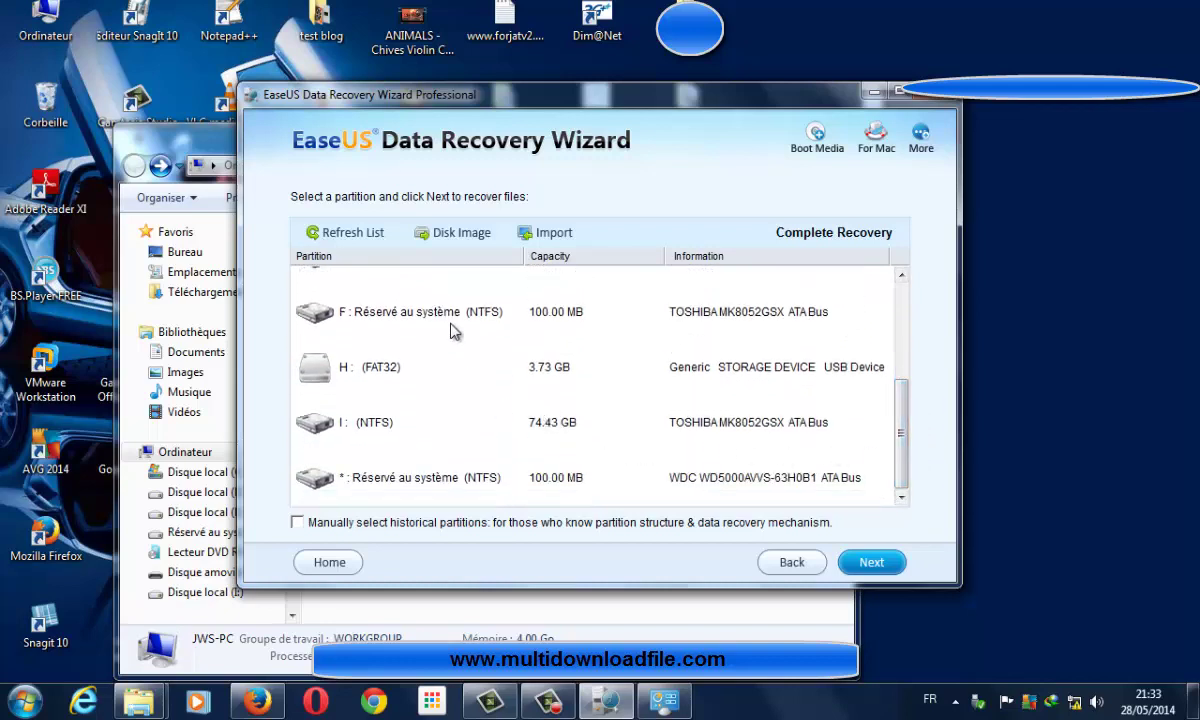
click(168, 136)
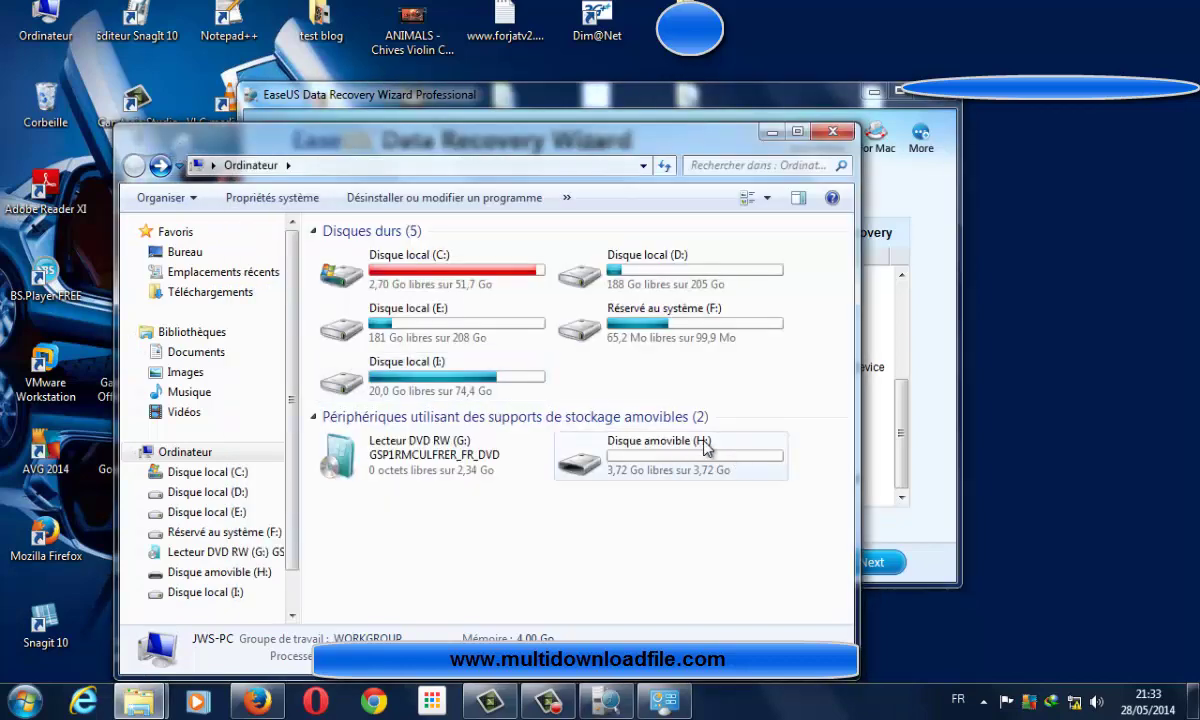
click(490, 96)
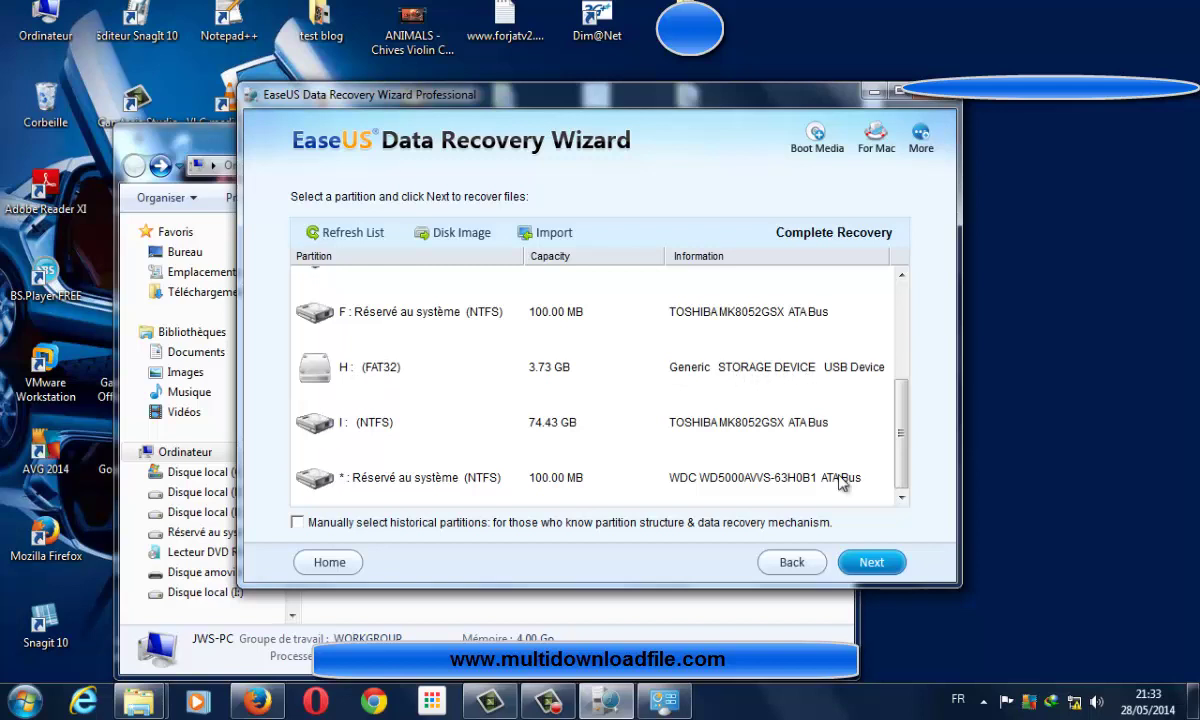
click(745, 376)
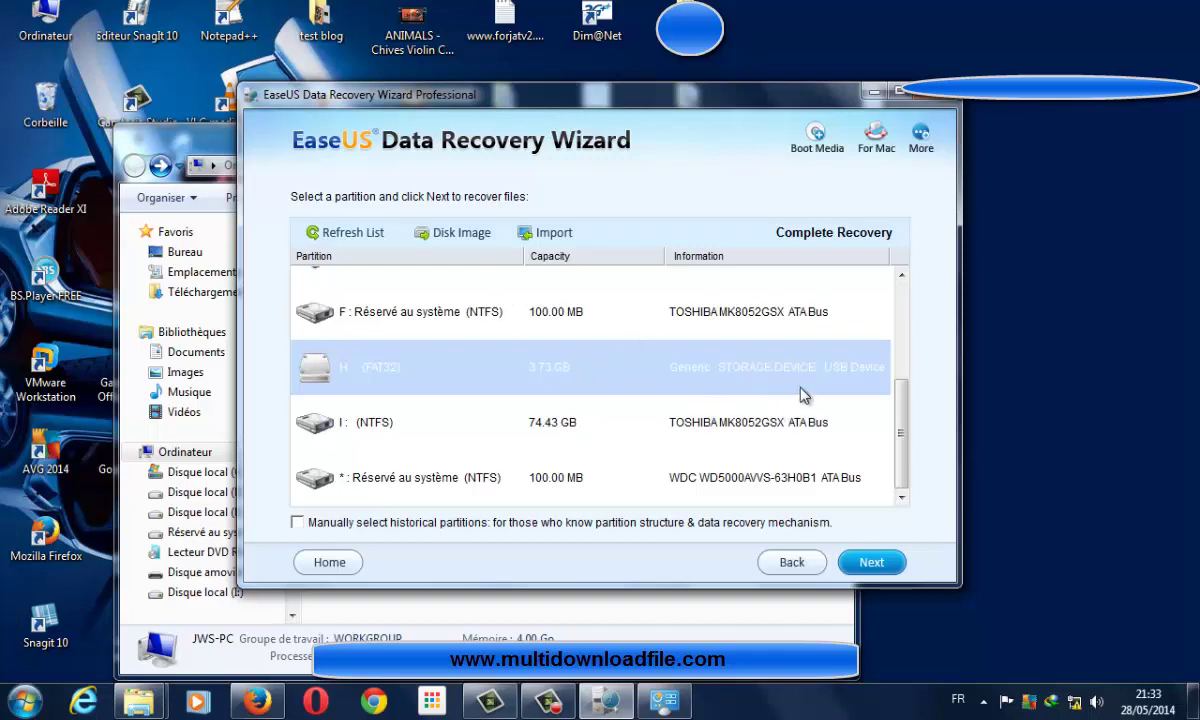
click(886, 564)
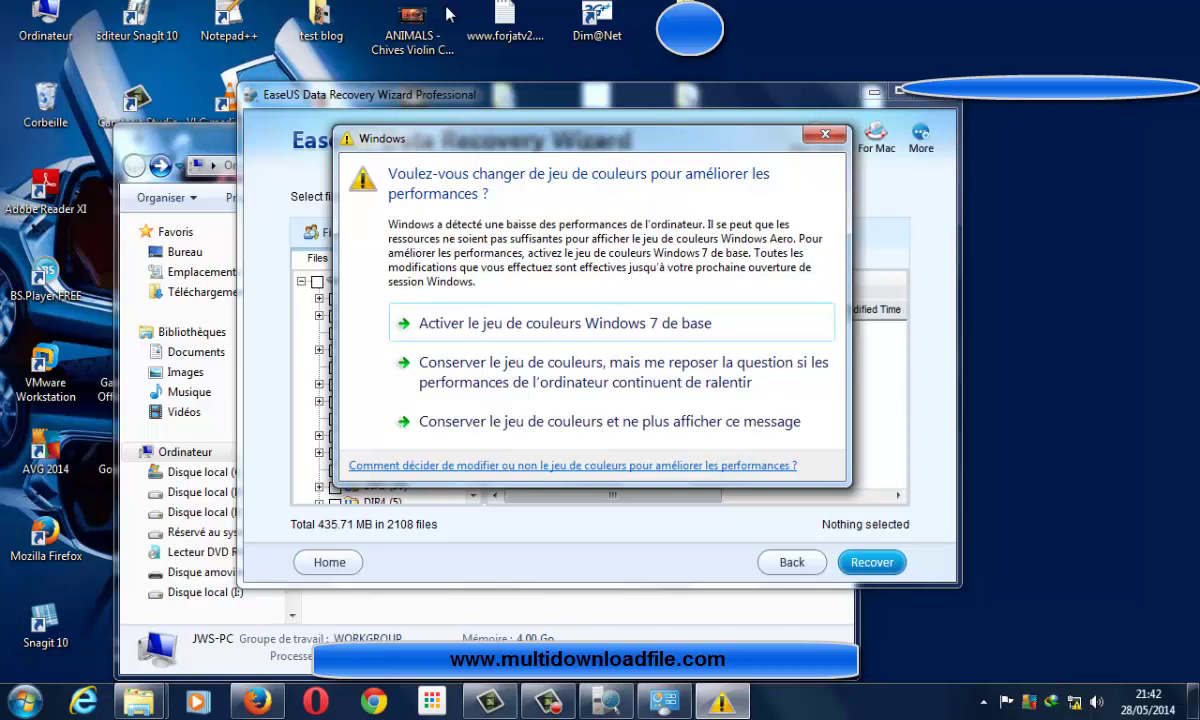
Step: Accept the Windows 7 Basic color scheme and list the bitmap files under Raw Files in the scan results
click(530, 323)
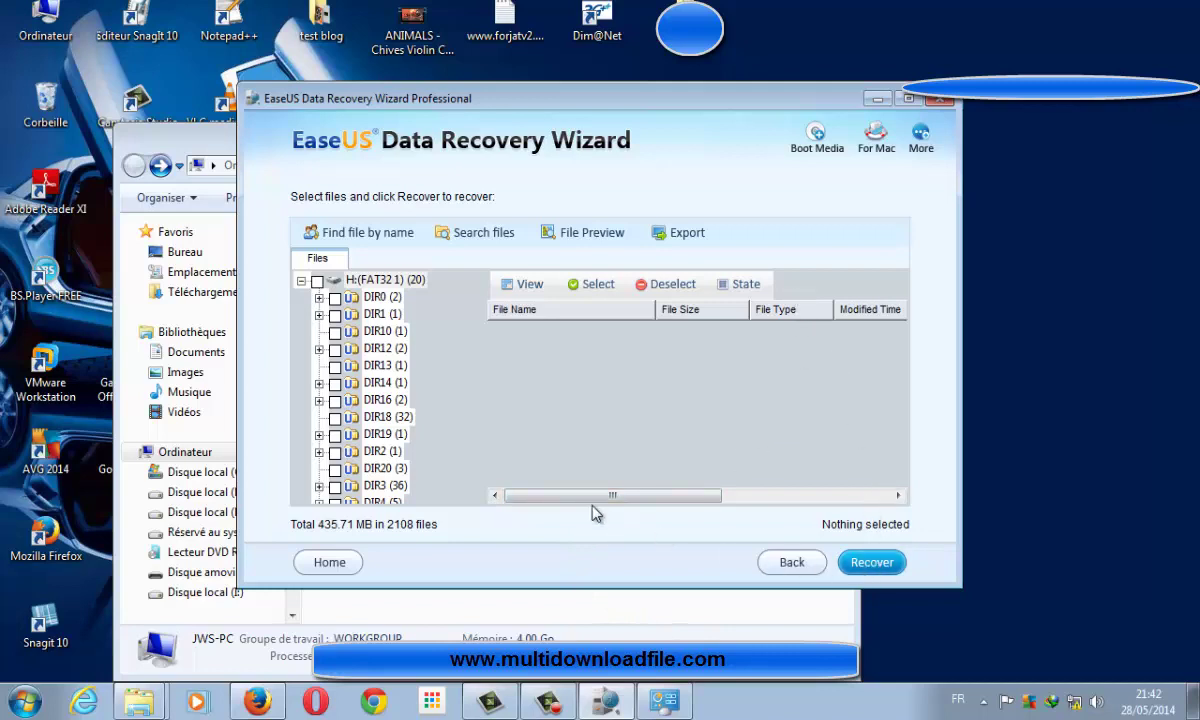
drag(477, 380, 485, 472)
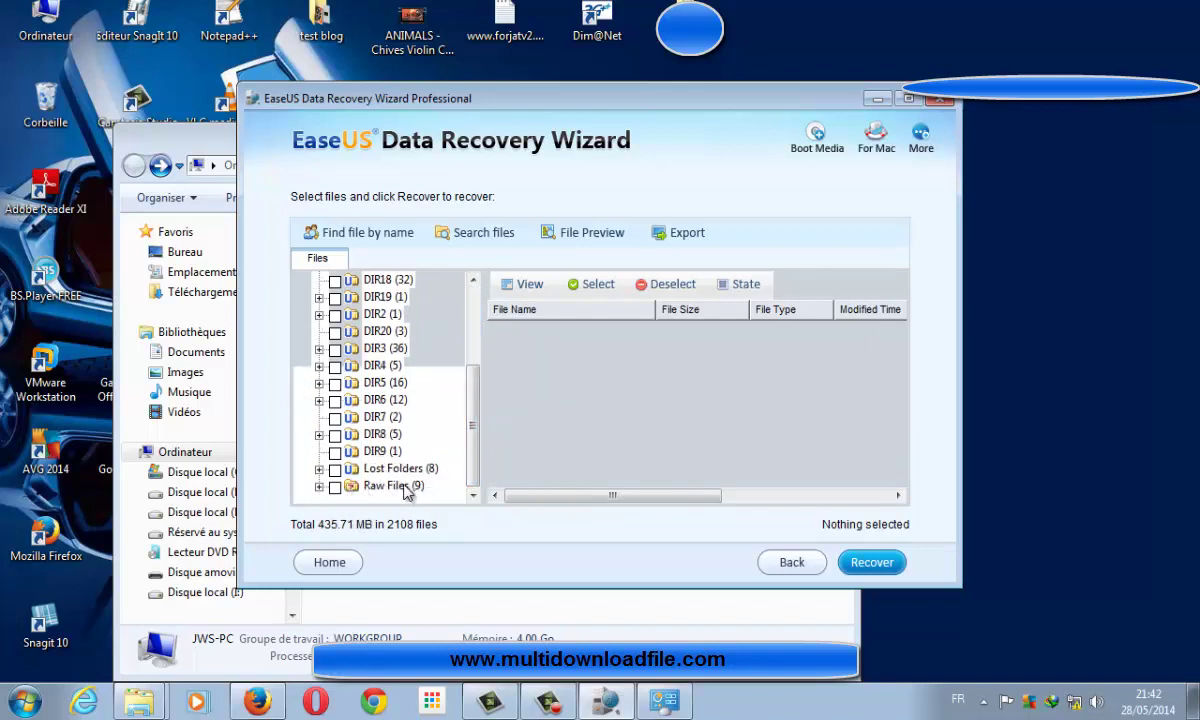
click(319, 486)
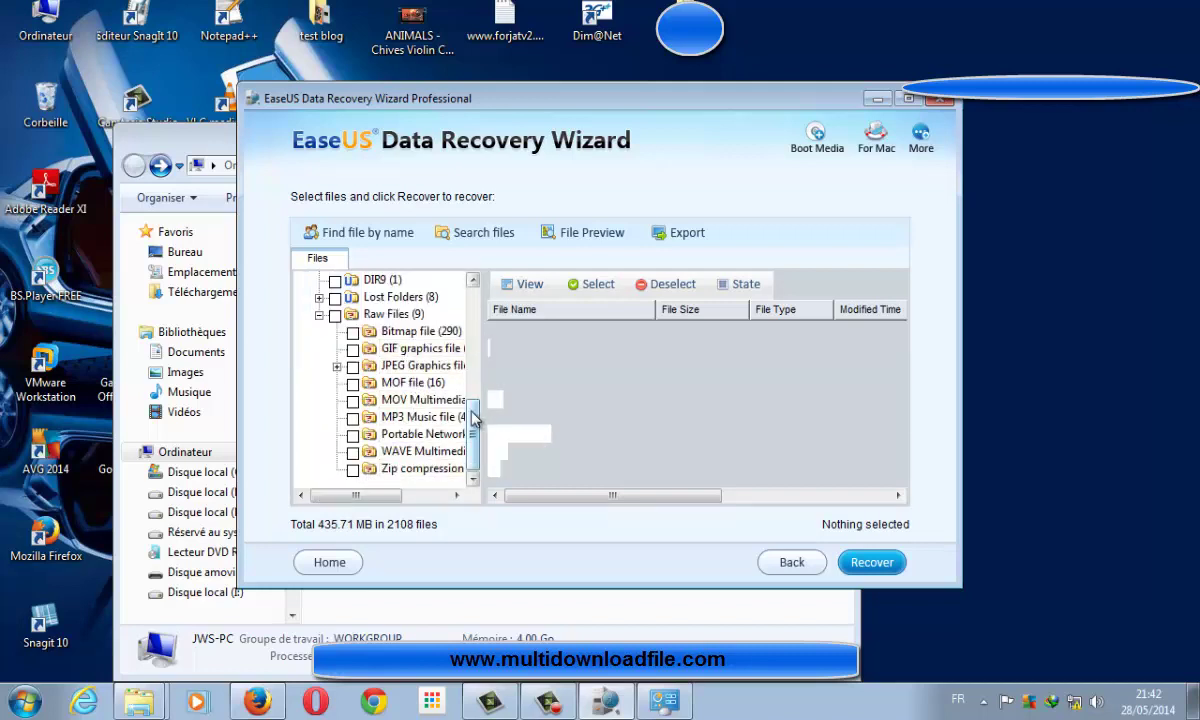
click(410, 334)
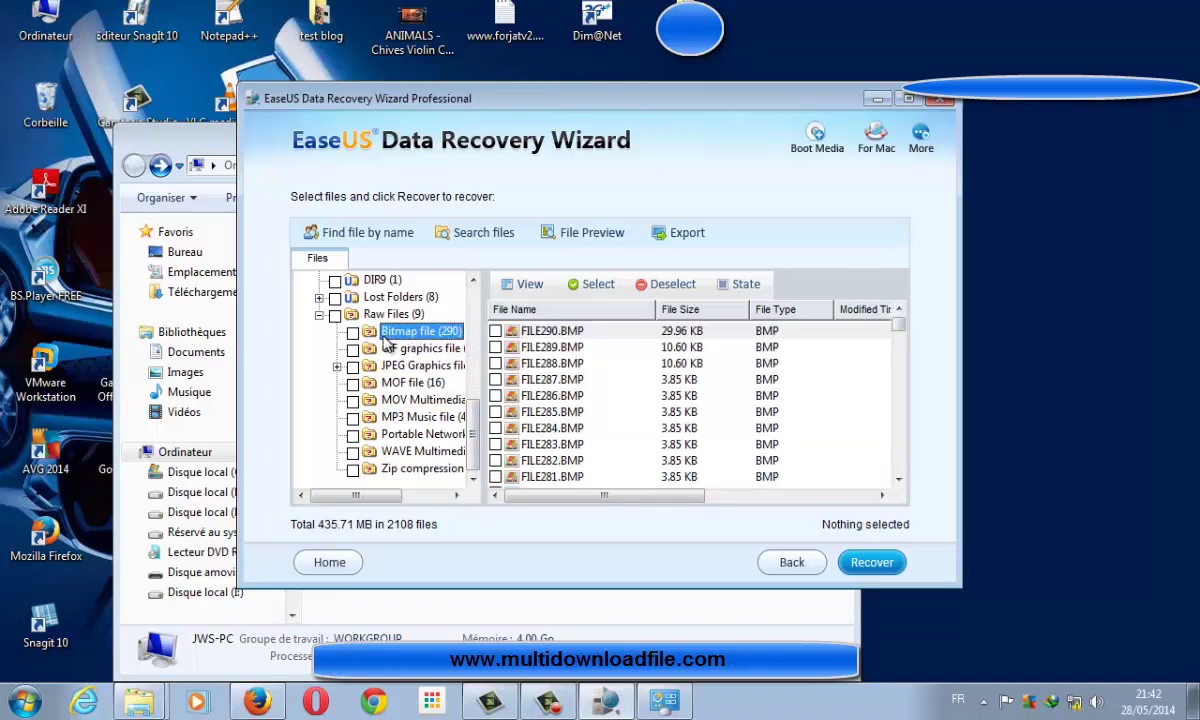
Step: Mark the Bitmap, JPEG Graphics, MP3 Music and WAVE Multimedia categories under Raw Files for recovery
click(353, 332)
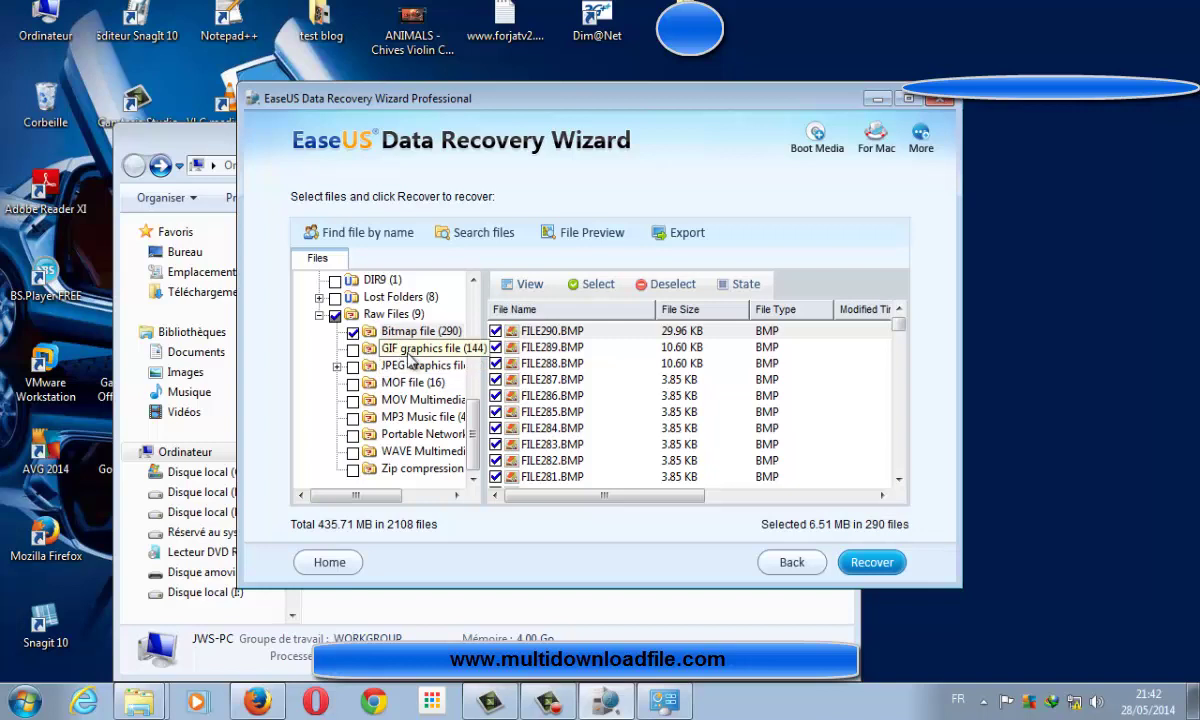
click(353, 366)
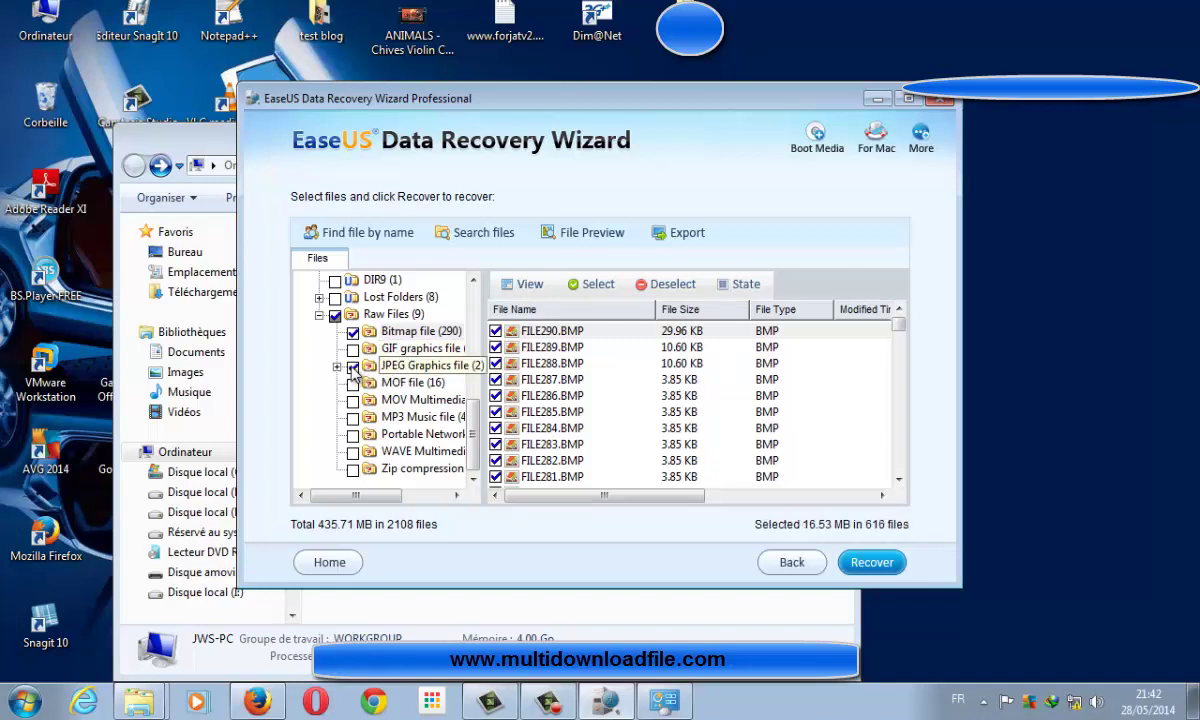
click(353, 418)
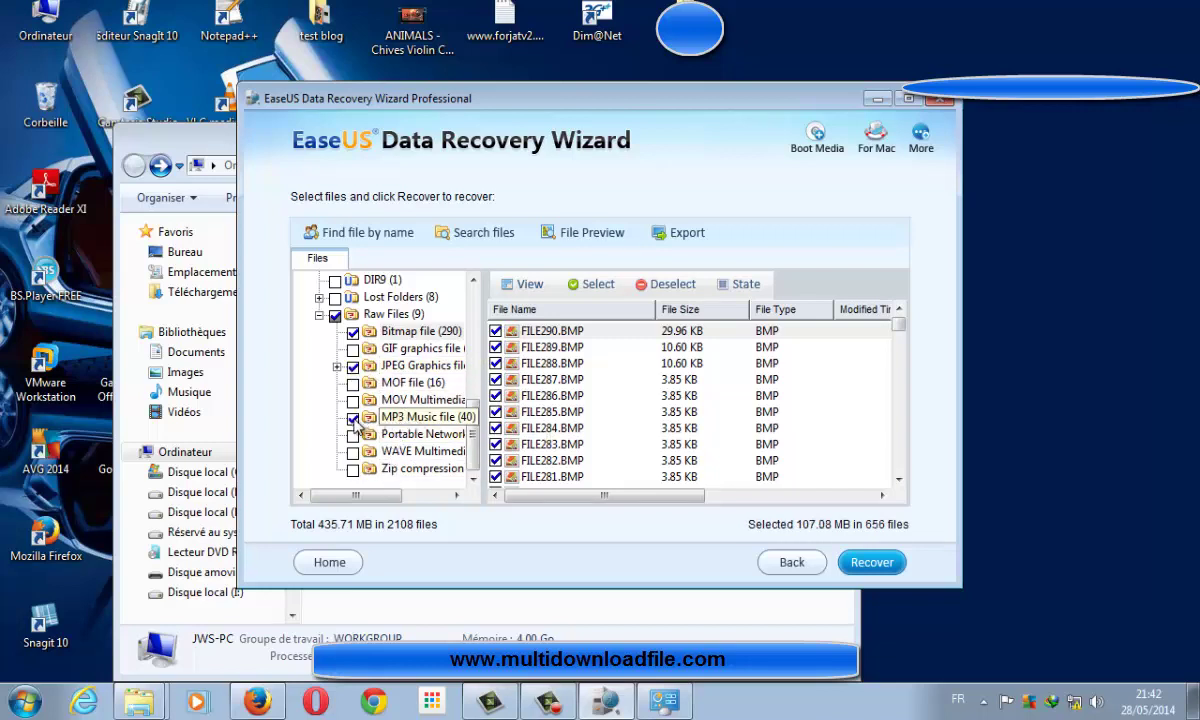
drag(388, 496, 405, 498)
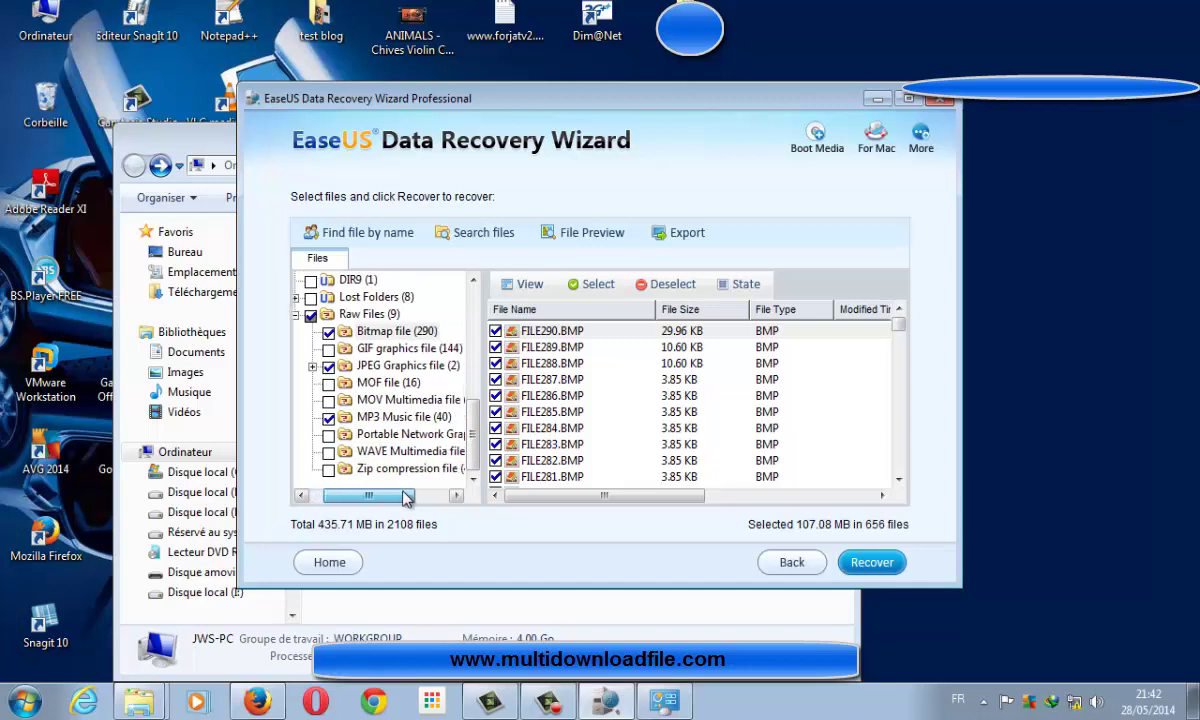
click(329, 453)
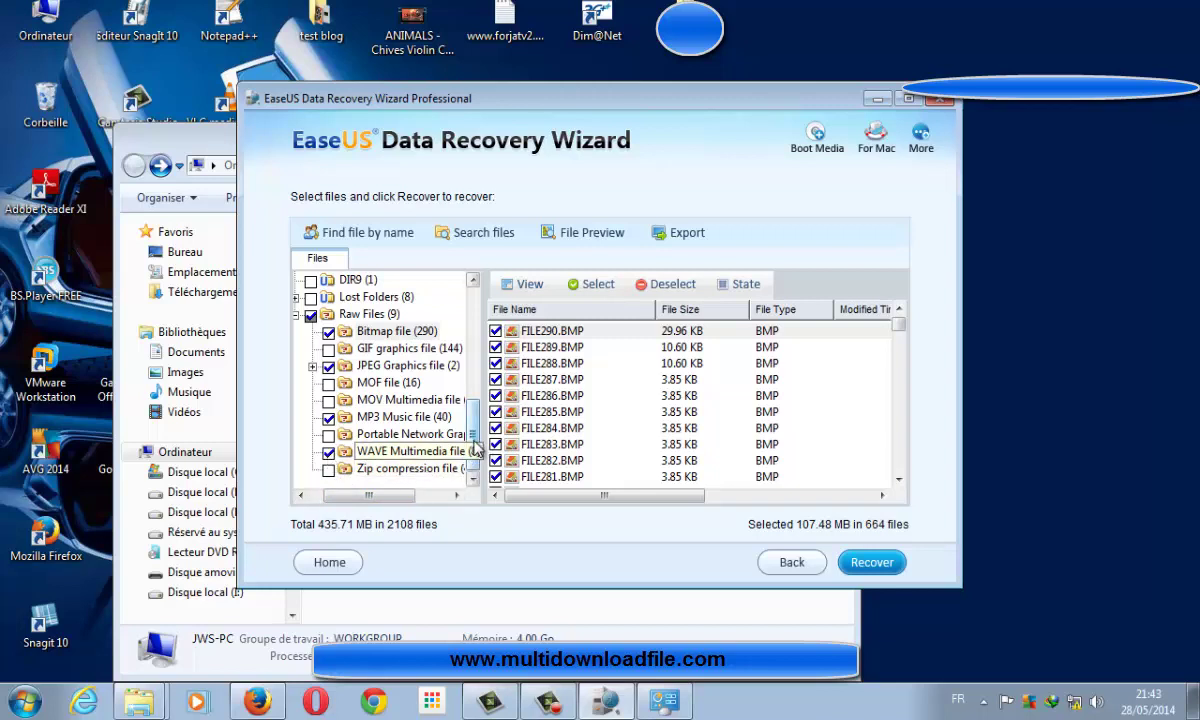
mouse_move(475, 450)
mouse_down()
mouse_move(477, 330)
mouse_move(487, 455)
mouse_up()
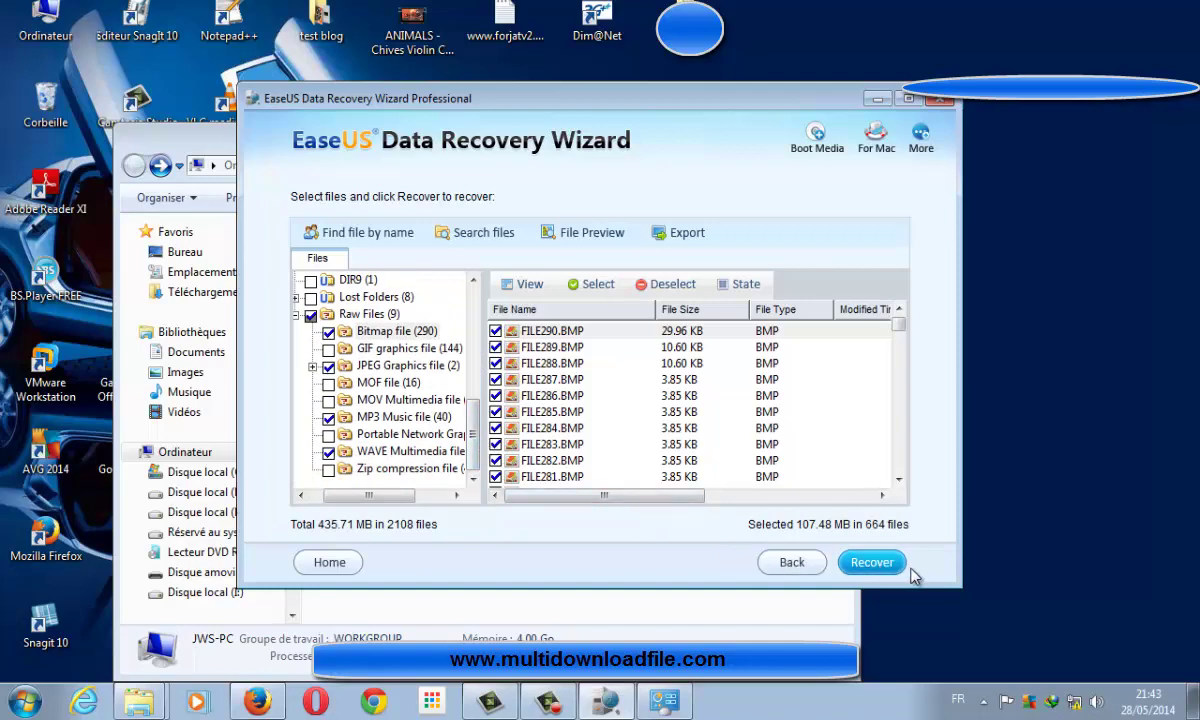
Step: Start recovering the marked files and choose local disk D: as the save location
click(874, 566)
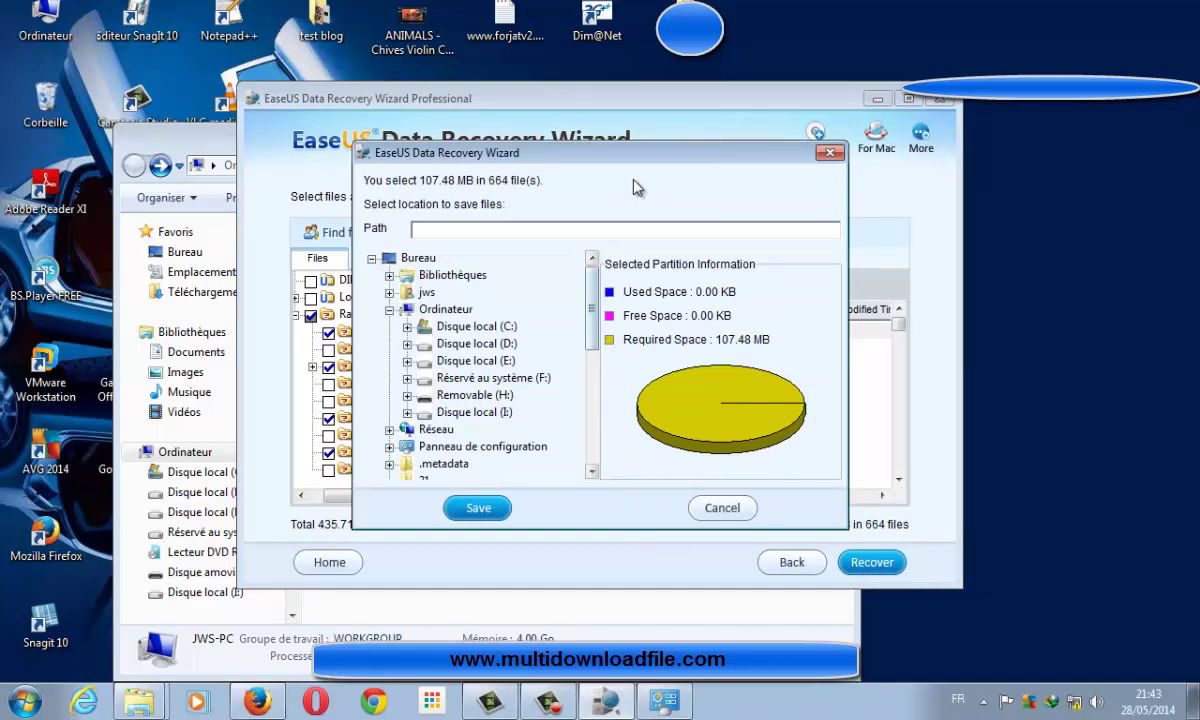
click(460, 361)
click(458, 345)
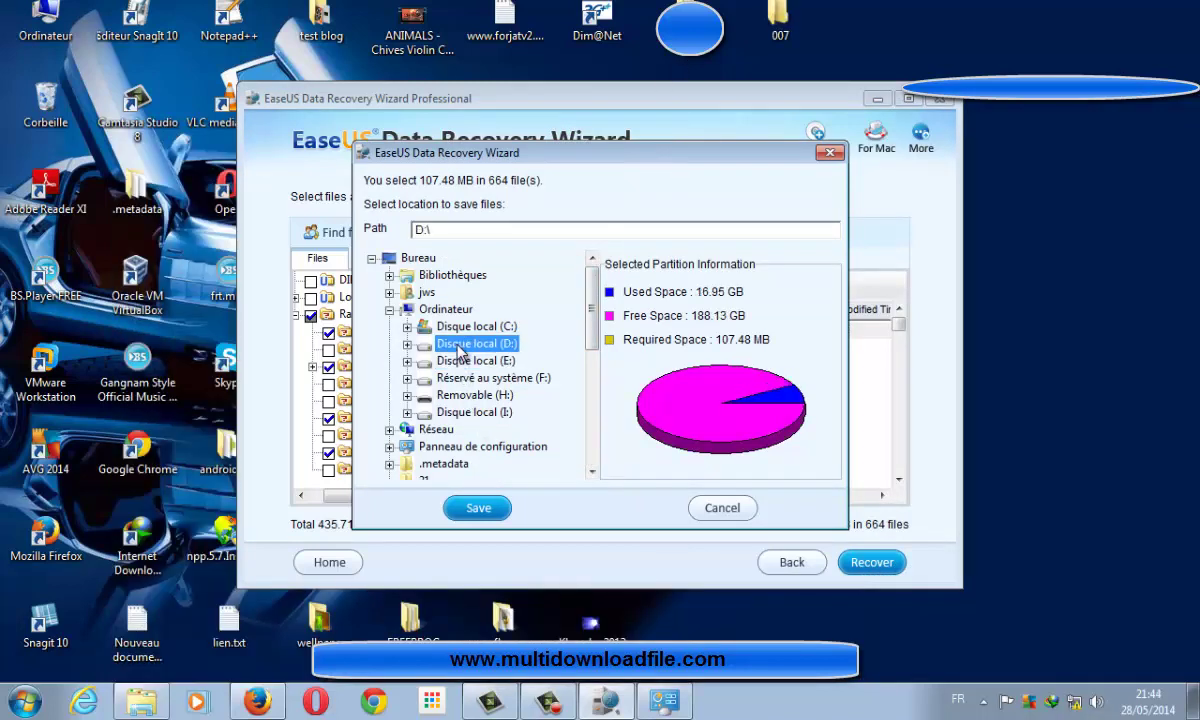
Step: Create a folder named 007 at the root of local disk D: in the file explorer
click(30, 25)
double_click(30, 25)
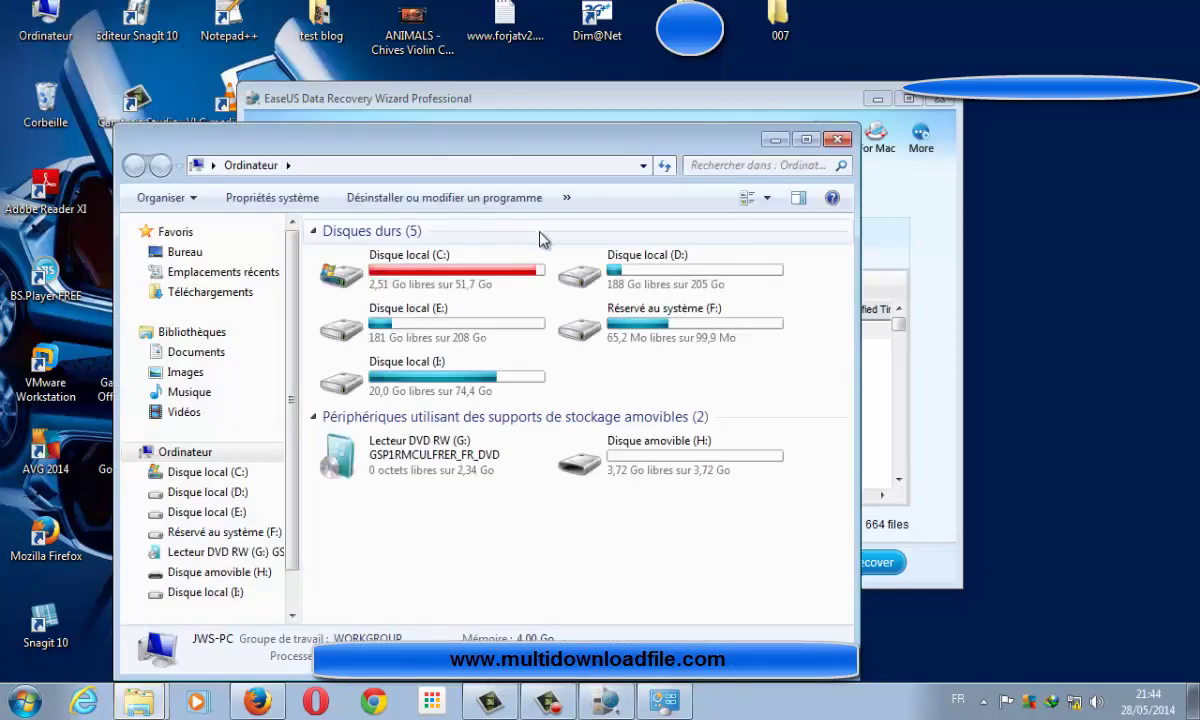
click(650, 270)
double_click(652, 272)
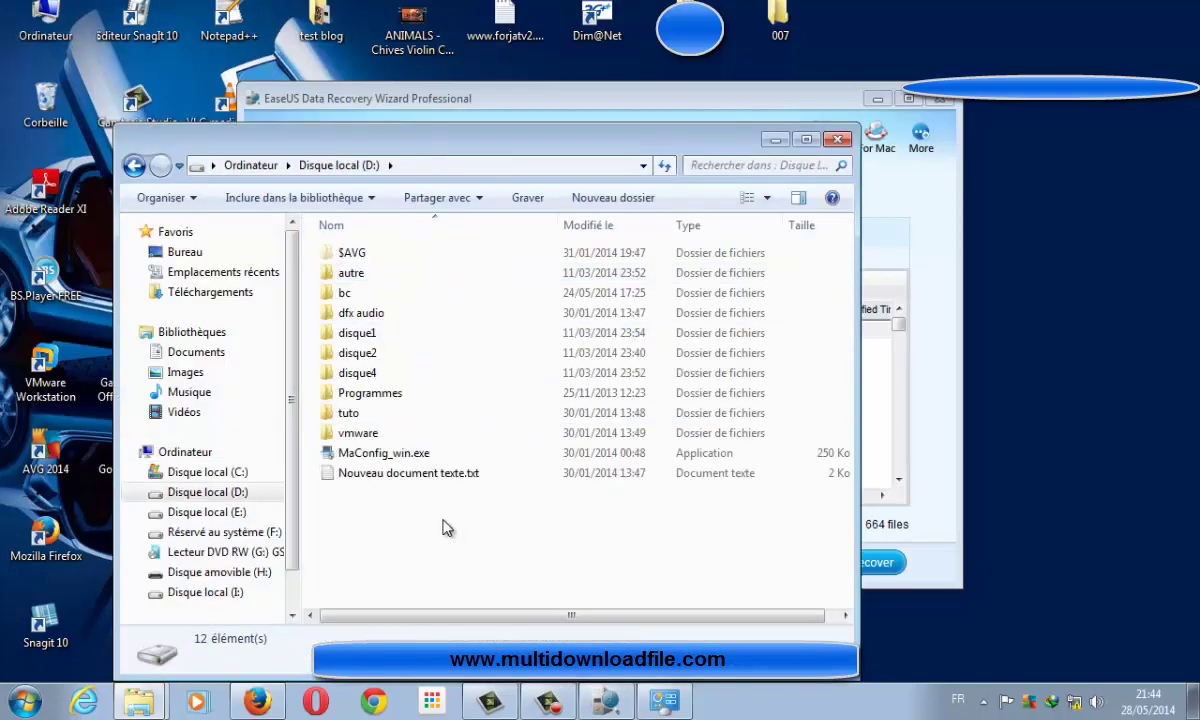
right_click(364, 545)
mouse_move(455, 506)
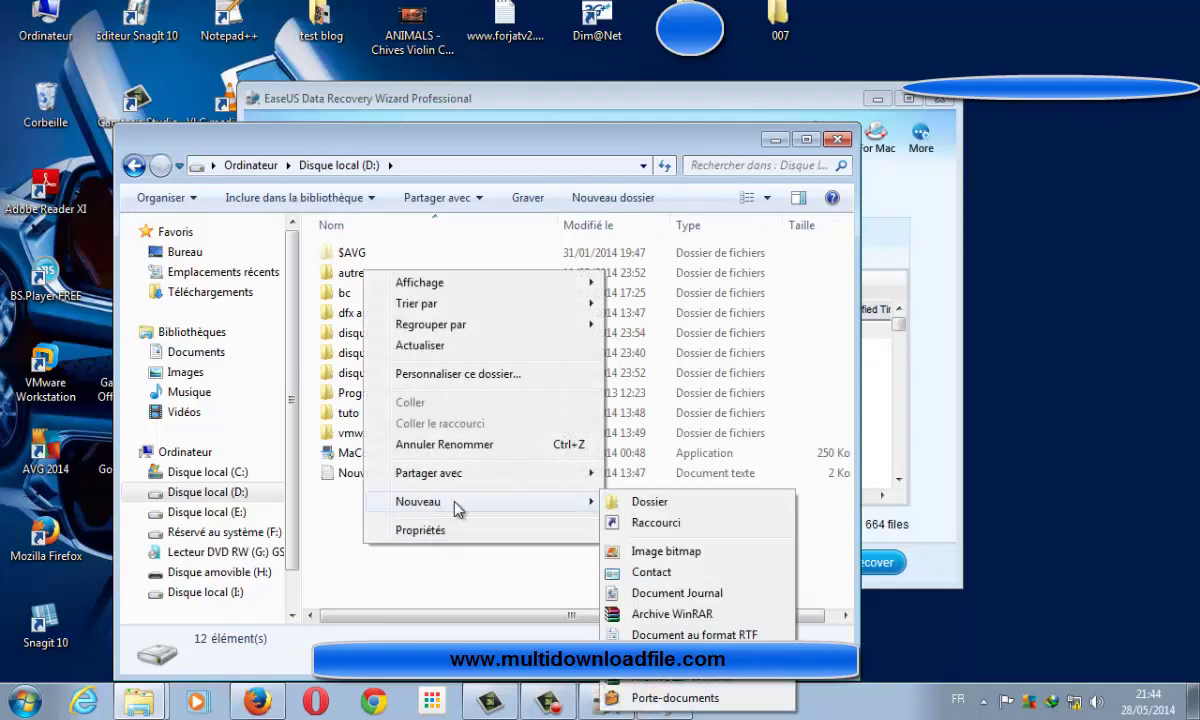
click(672, 500)
text(007)
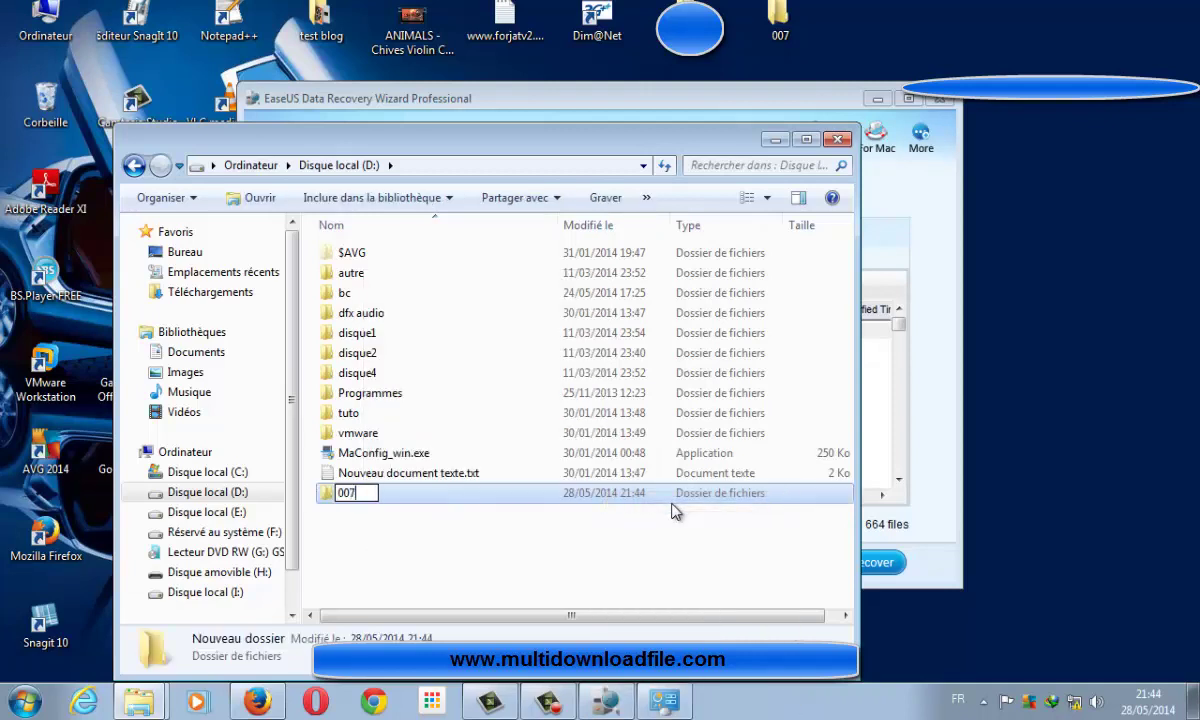
click(693, 555)
Step: Save the recovered files to D:\007 from the recovery wizard and close the completion report
click(705, 98)
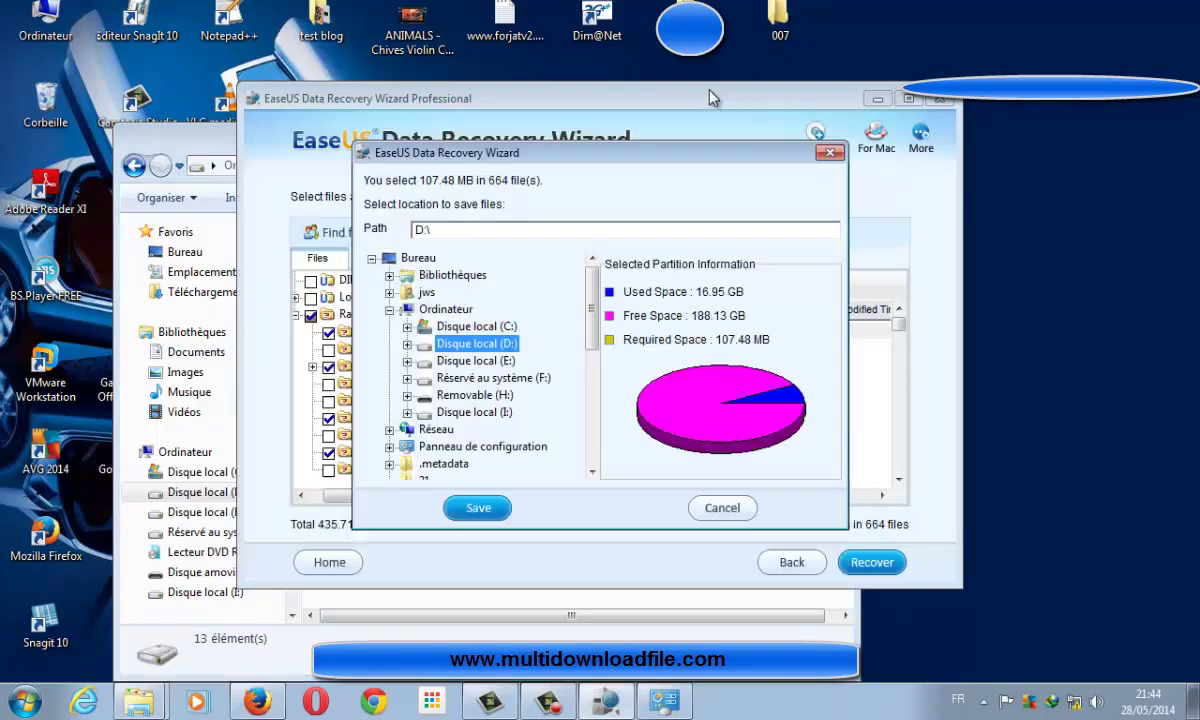
click(406, 345)
click(462, 310)
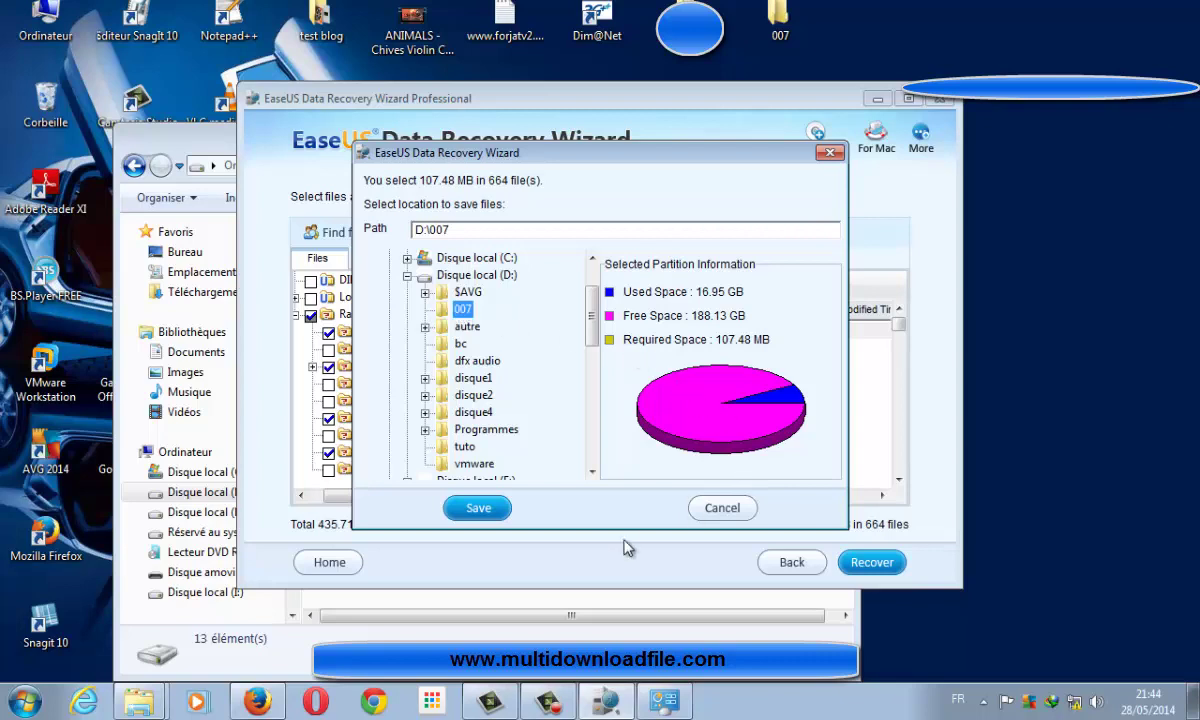
click(480, 508)
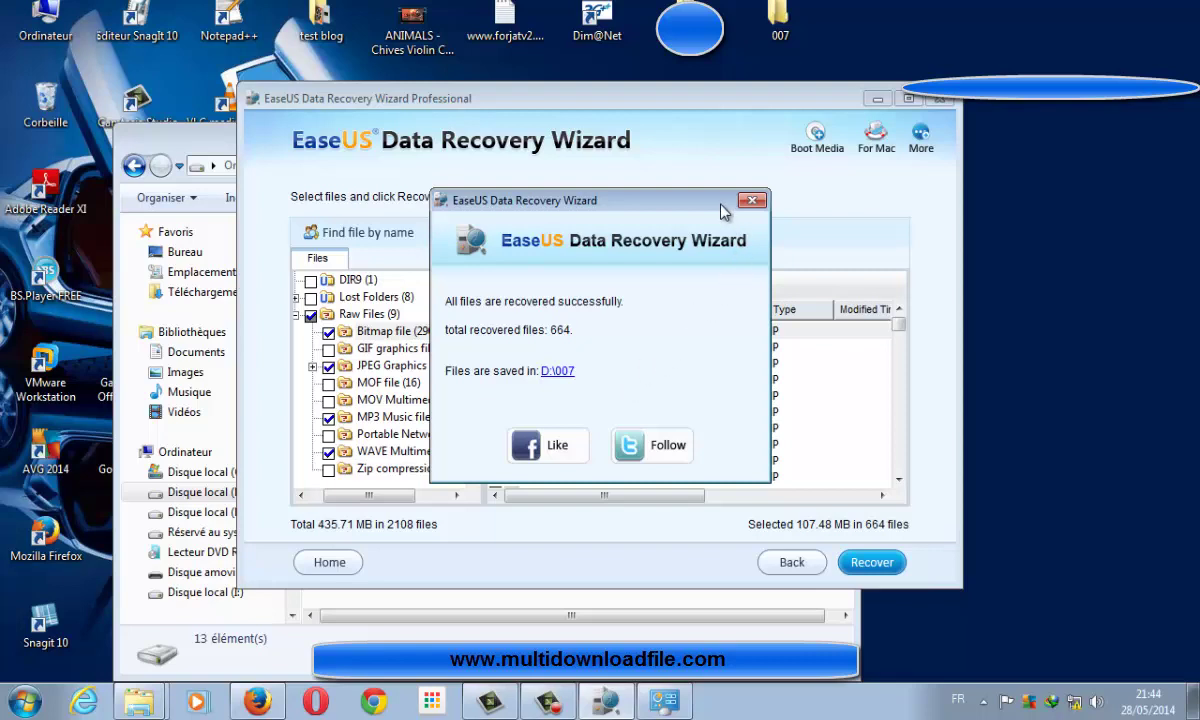
click(752, 201)
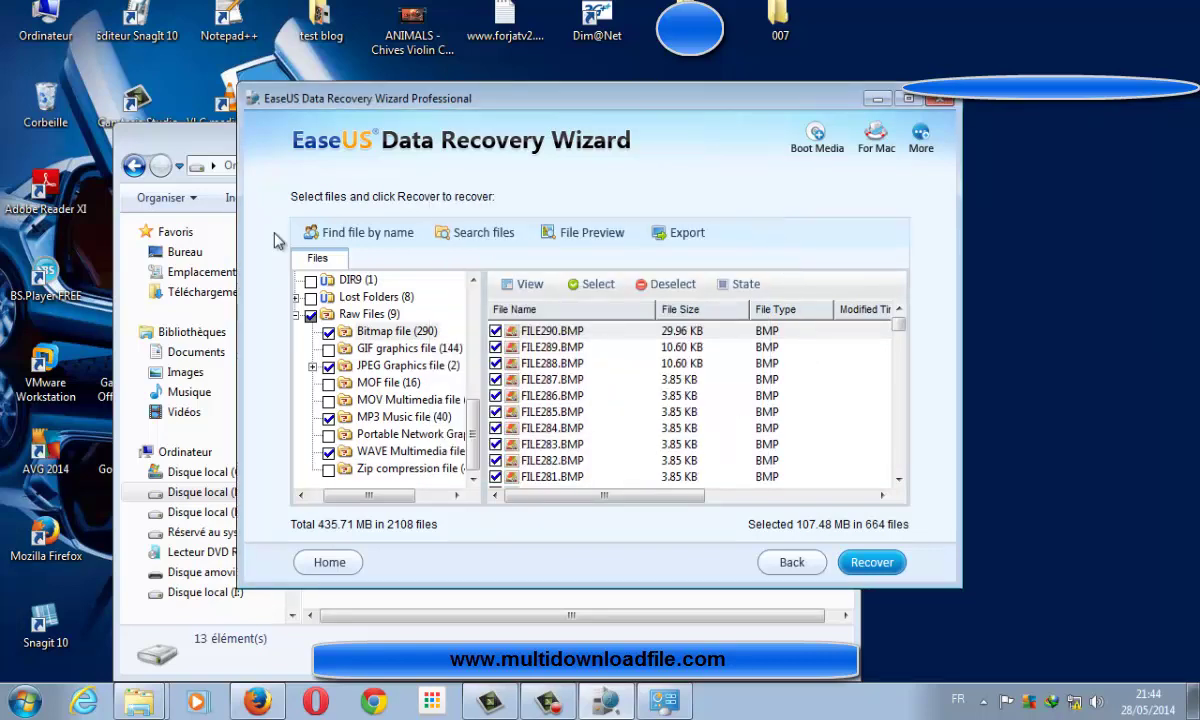
Step: Switch to the file explorer and open the Raw Files folder inside H#(FAT32 1) in D:\007
click(190, 150)
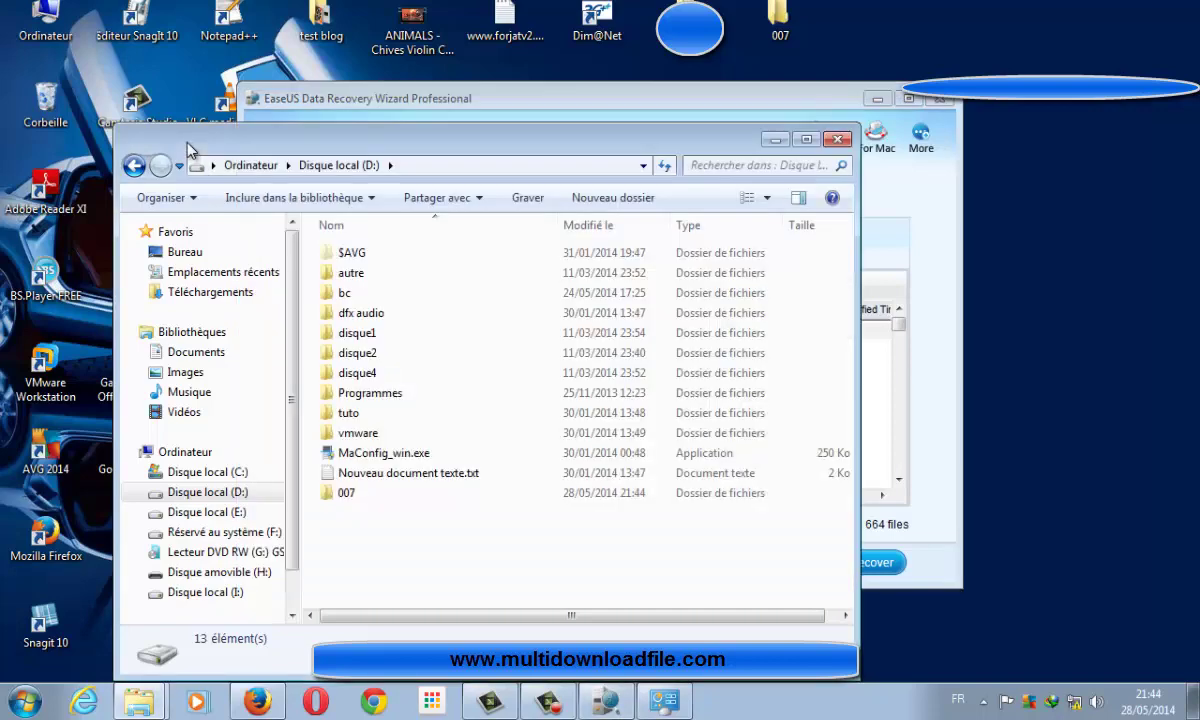
double_click(343, 495)
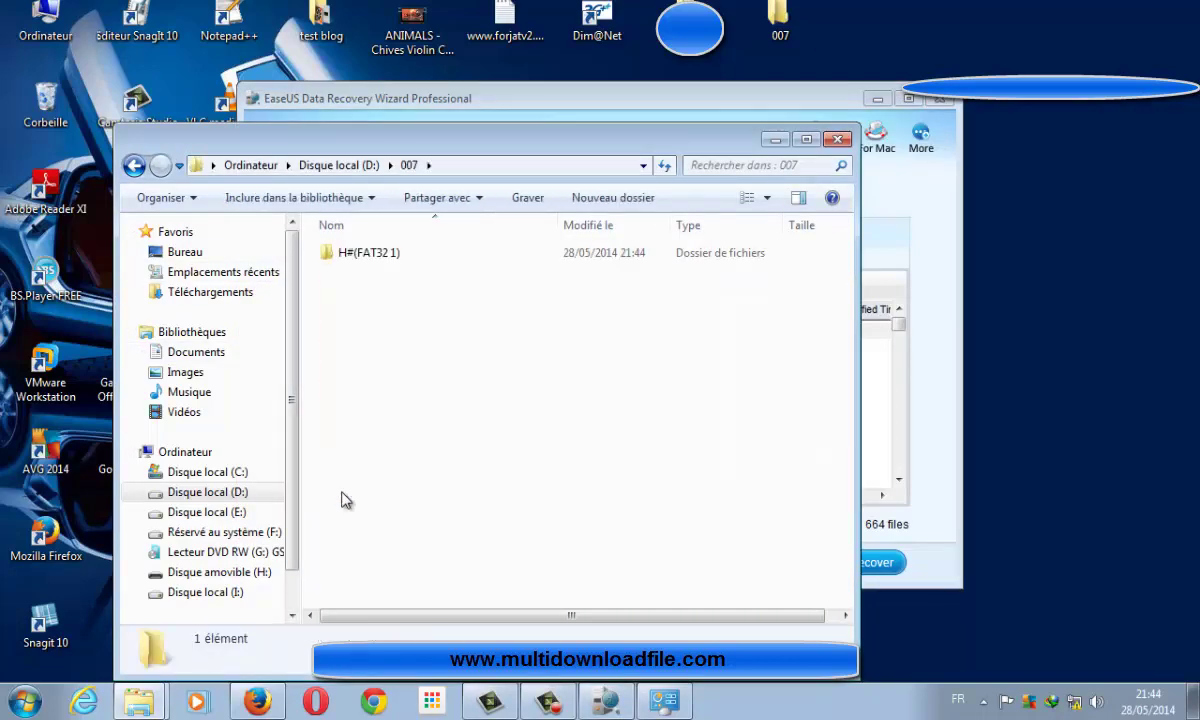
double_click(381, 257)
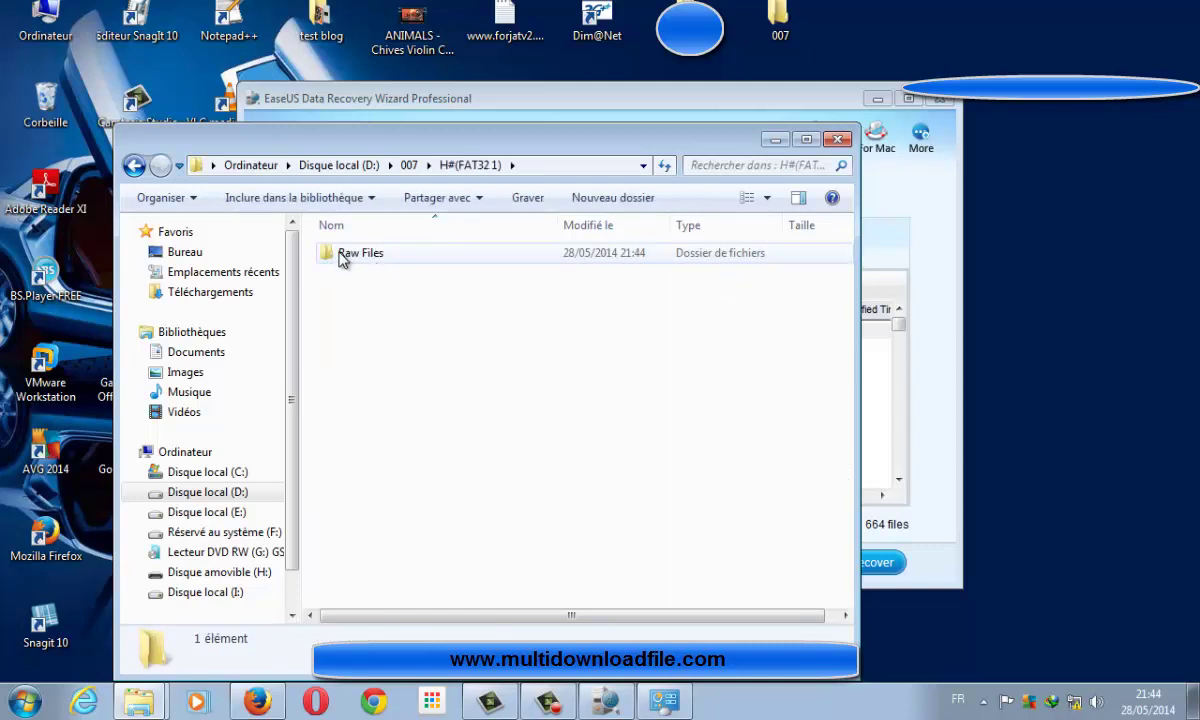
double_click(342, 255)
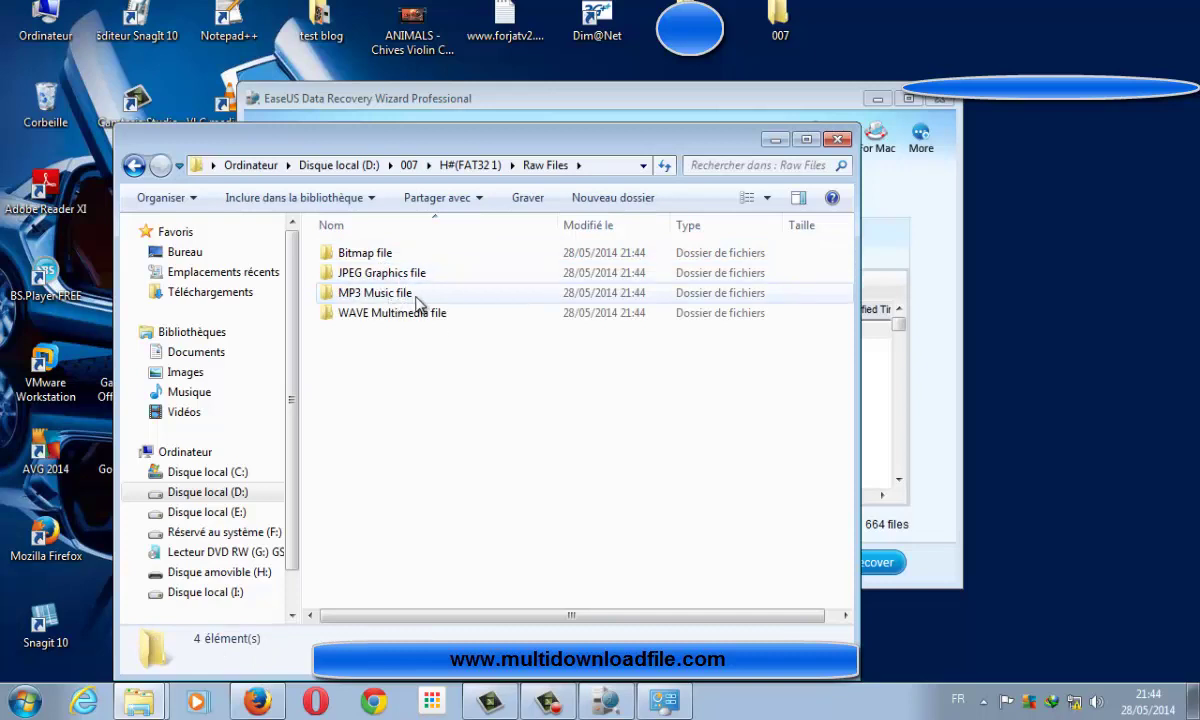
Step: Open the WAVE Multimedia file folder and check several of the recovered WAV files
double_click(386, 314)
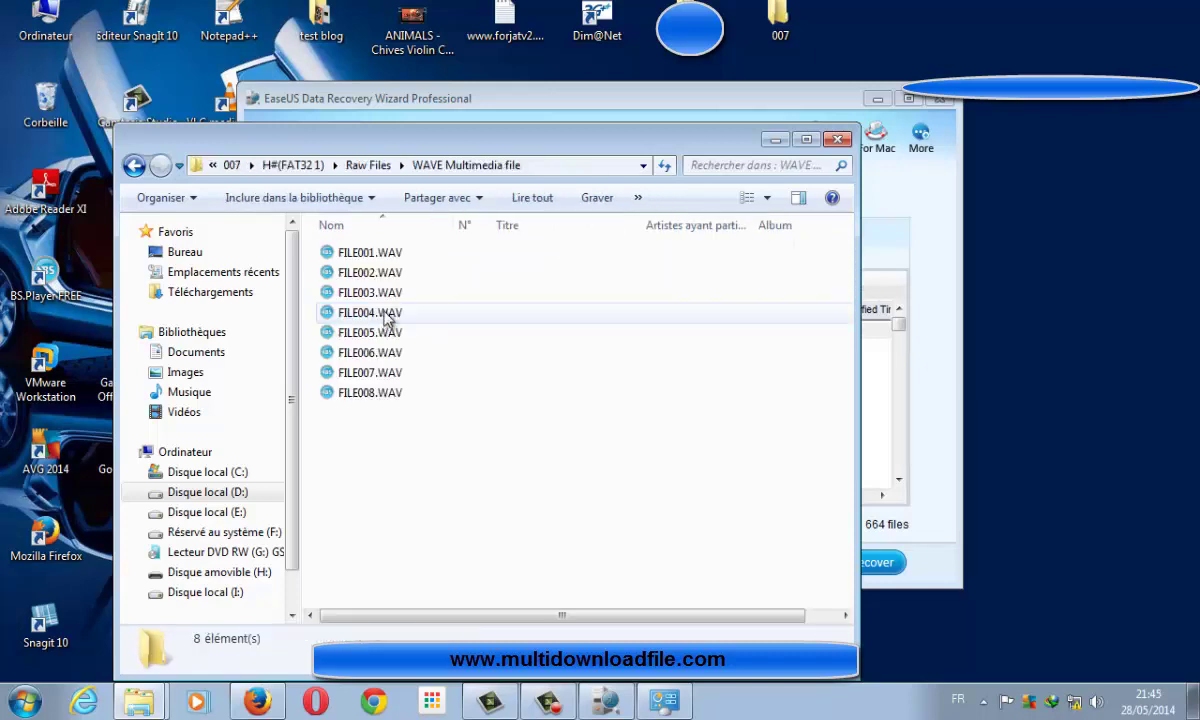
click(358, 396)
click(358, 372)
click(355, 333)
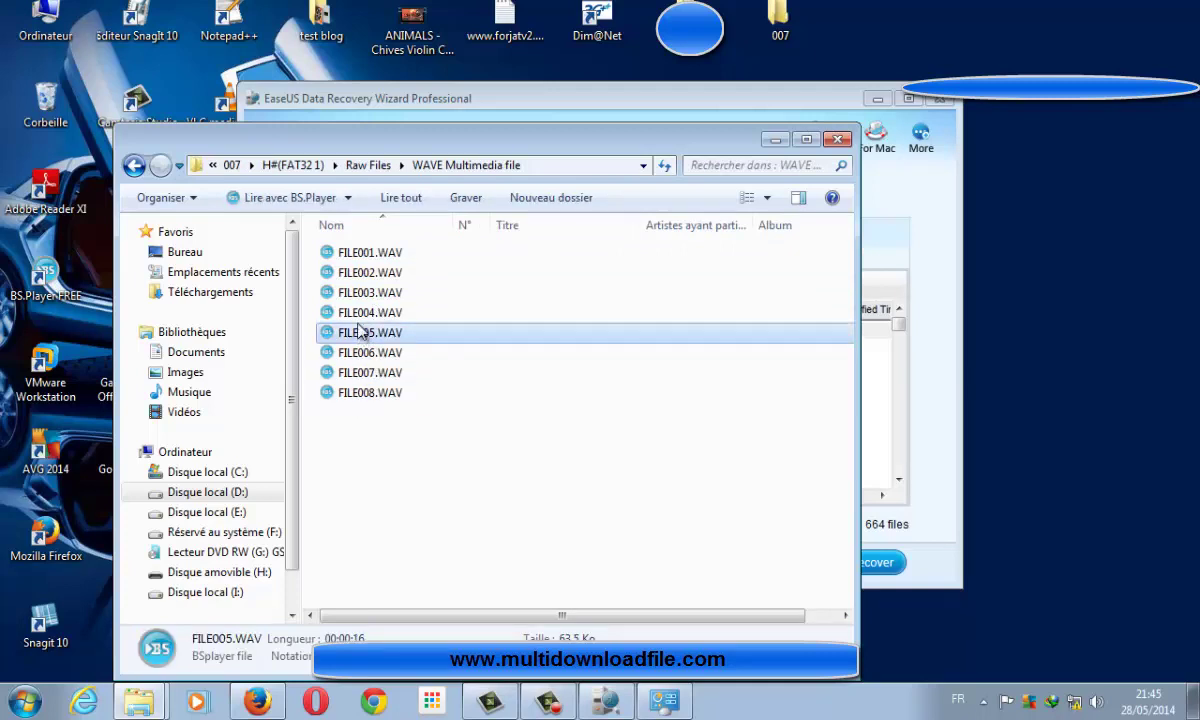
click(362, 312)
click(352, 271)
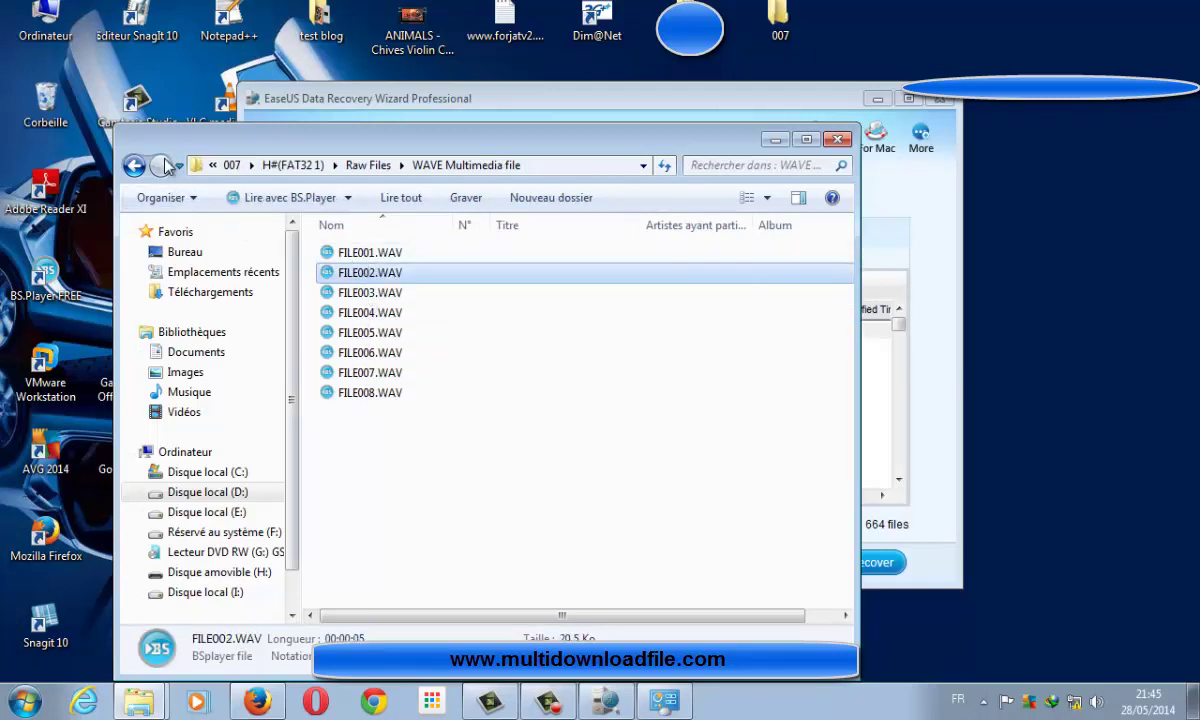
Step: Return to Raw Files and look through the recovered songs in the MP3 Music file folder
click(133, 166)
double_click(372, 292)
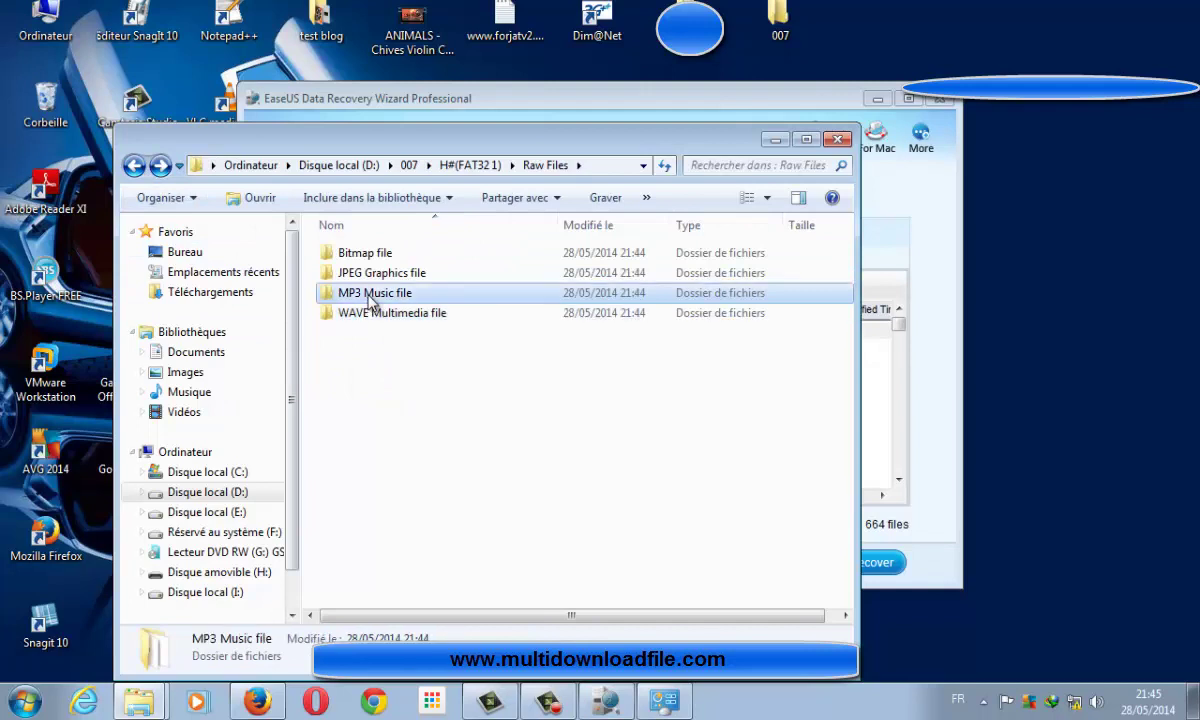
scroll(368, 445, down, 7)
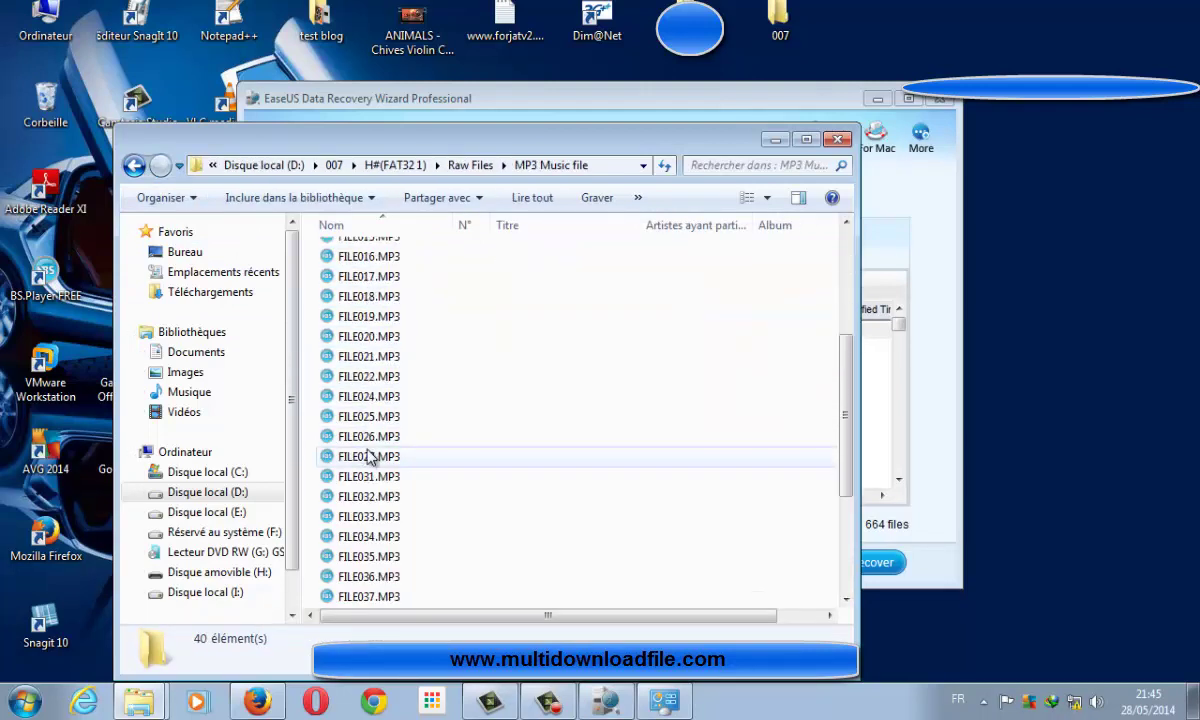
scroll(372, 456, up, 3)
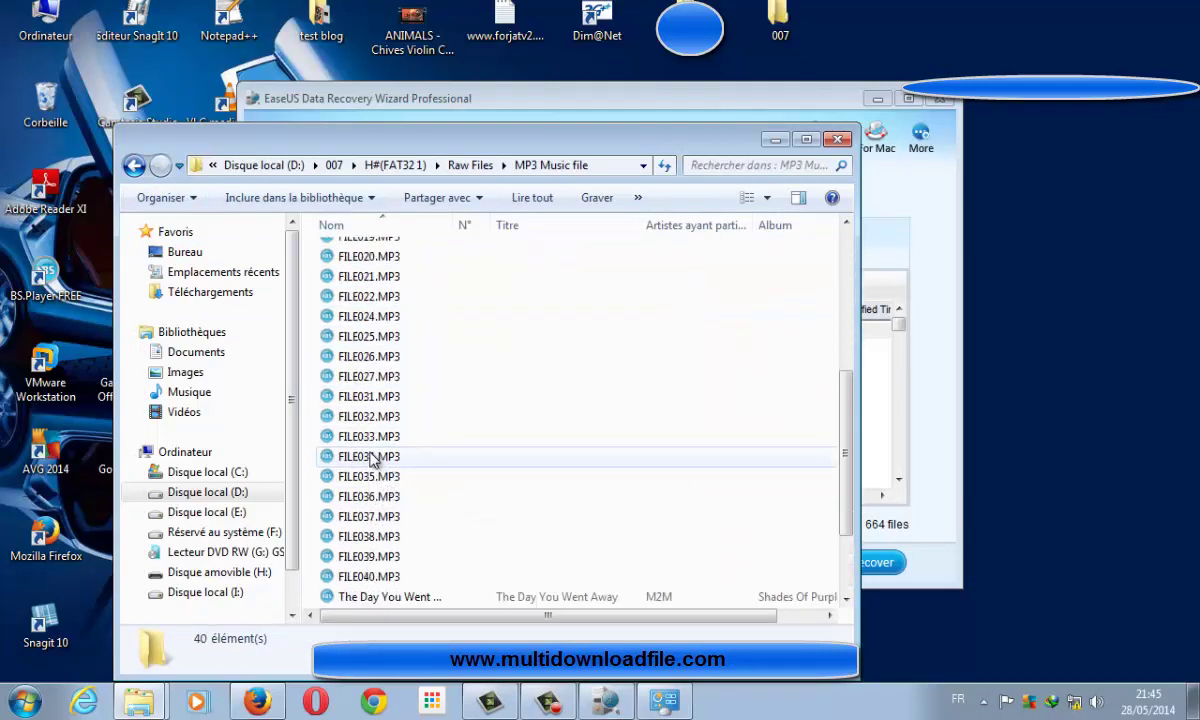
scroll(372, 452, up, 6)
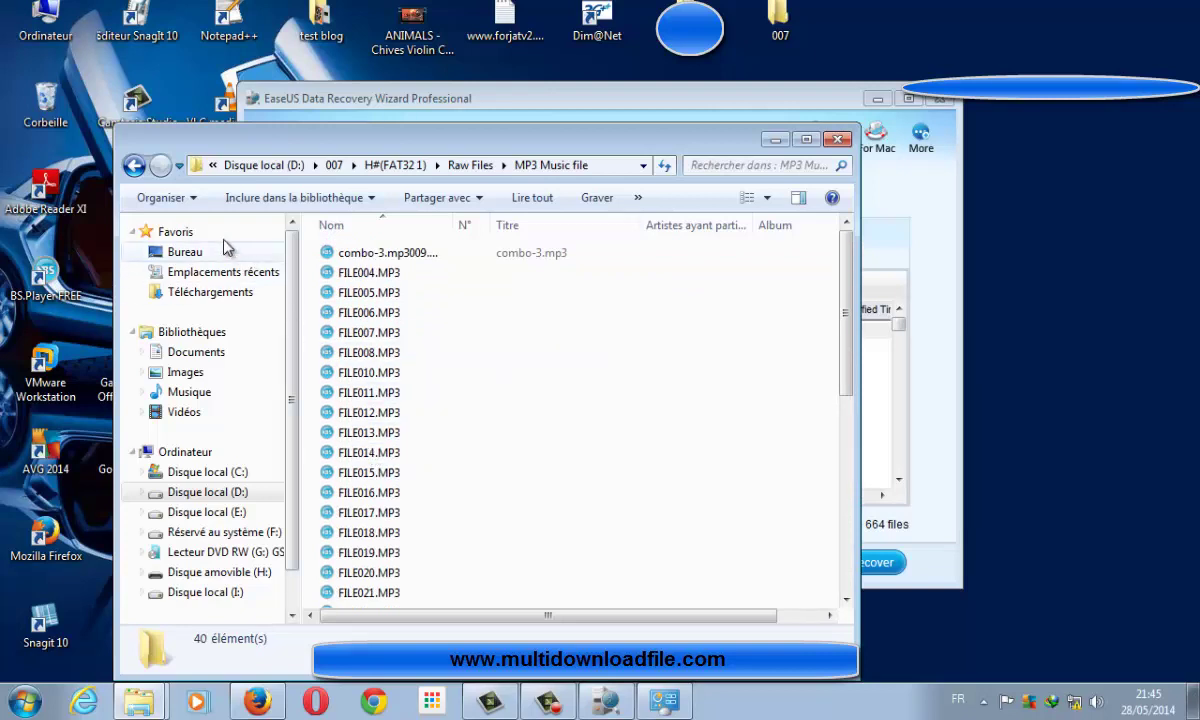
Step: Return to Raw Files and look through the recovered pictures in the 1-300 subfolder of JPEG Graphics file
click(134, 165)
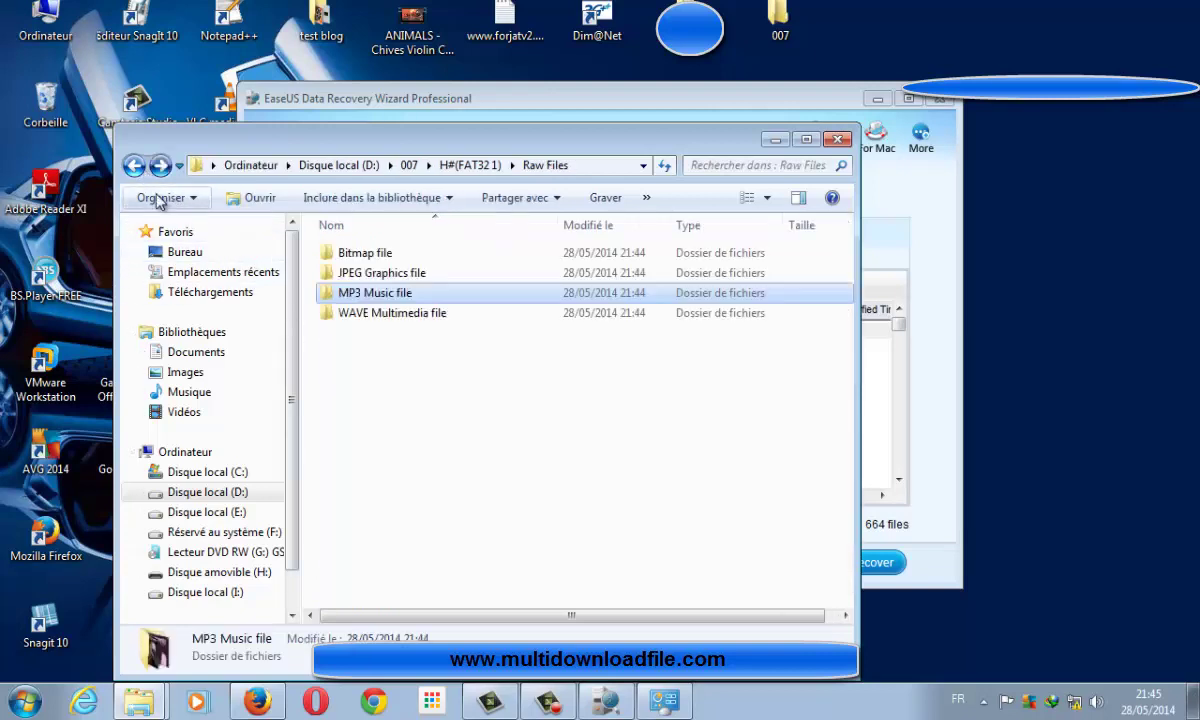
click(378, 274)
double_click(378, 274)
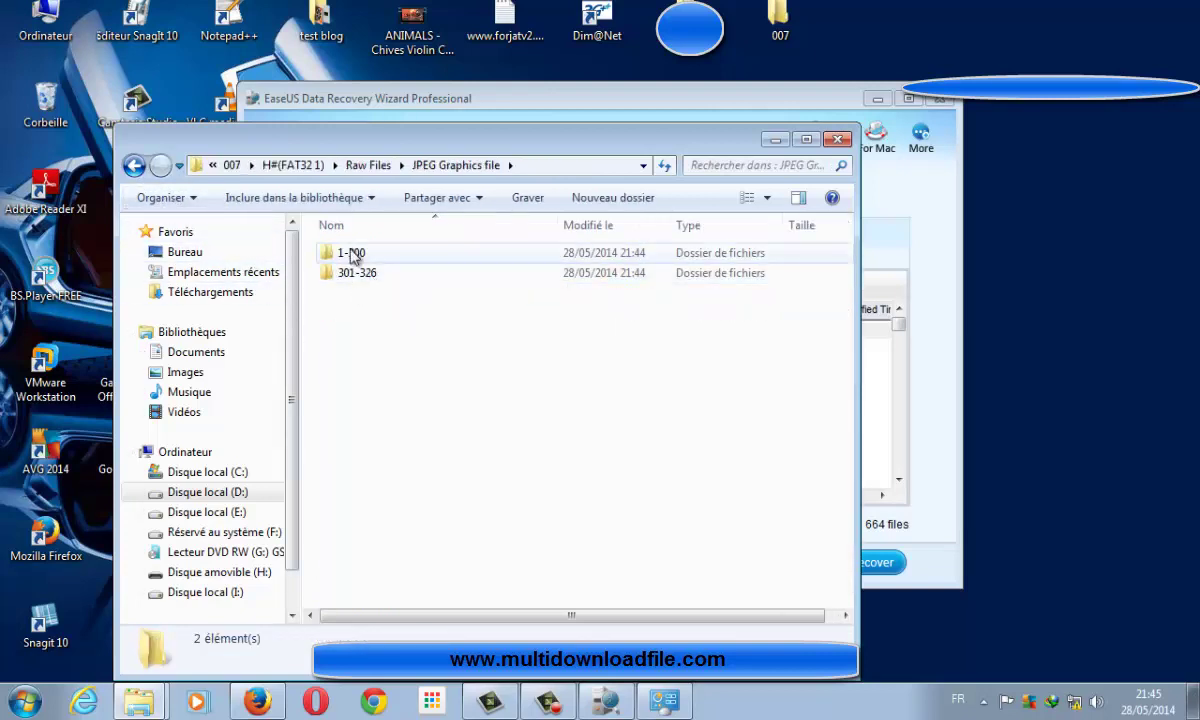
double_click(350, 254)
click(352, 259)
scroll(520, 386, down, 10)
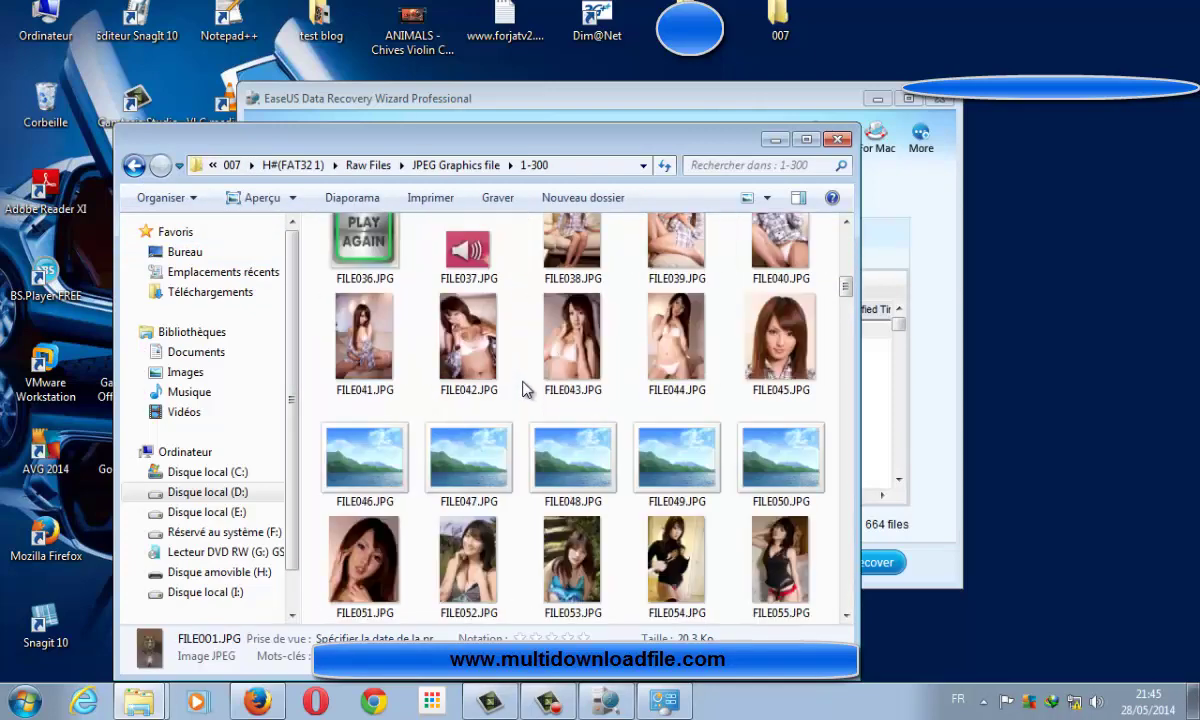
scroll(527, 390, up, 10)
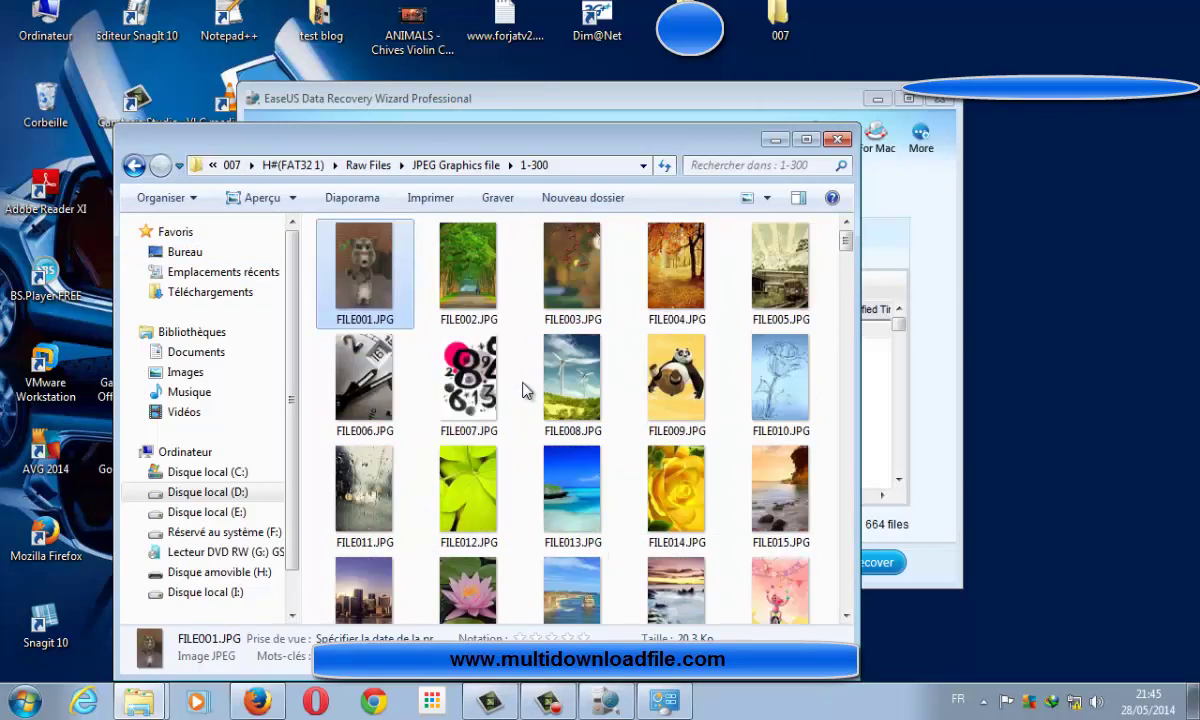
Step: Return to Raw Files and look through the recovered images in the Bitmap file folder
click(134, 166)
click(136, 168)
double_click(350, 252)
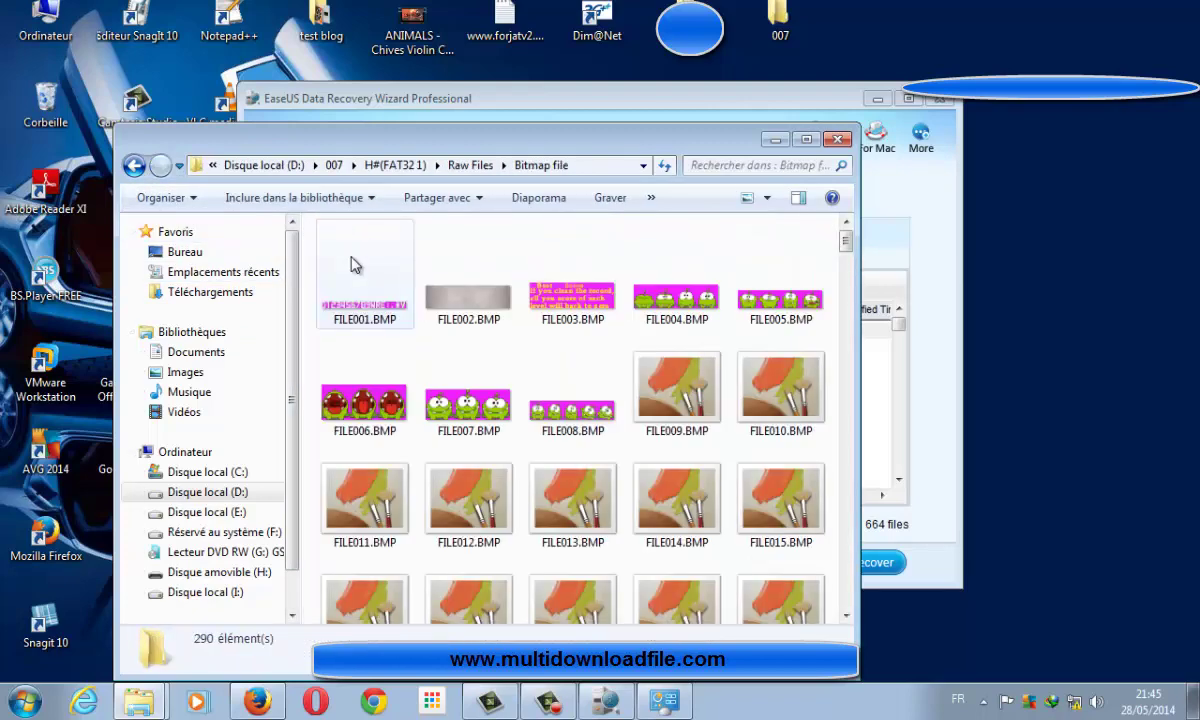
mouse_move(846, 240)
mouse_down()
mouse_move(928, 513)
mouse_move(870, 495)
mouse_move(865, 480)
mouse_move(845, 242)
mouse_up()
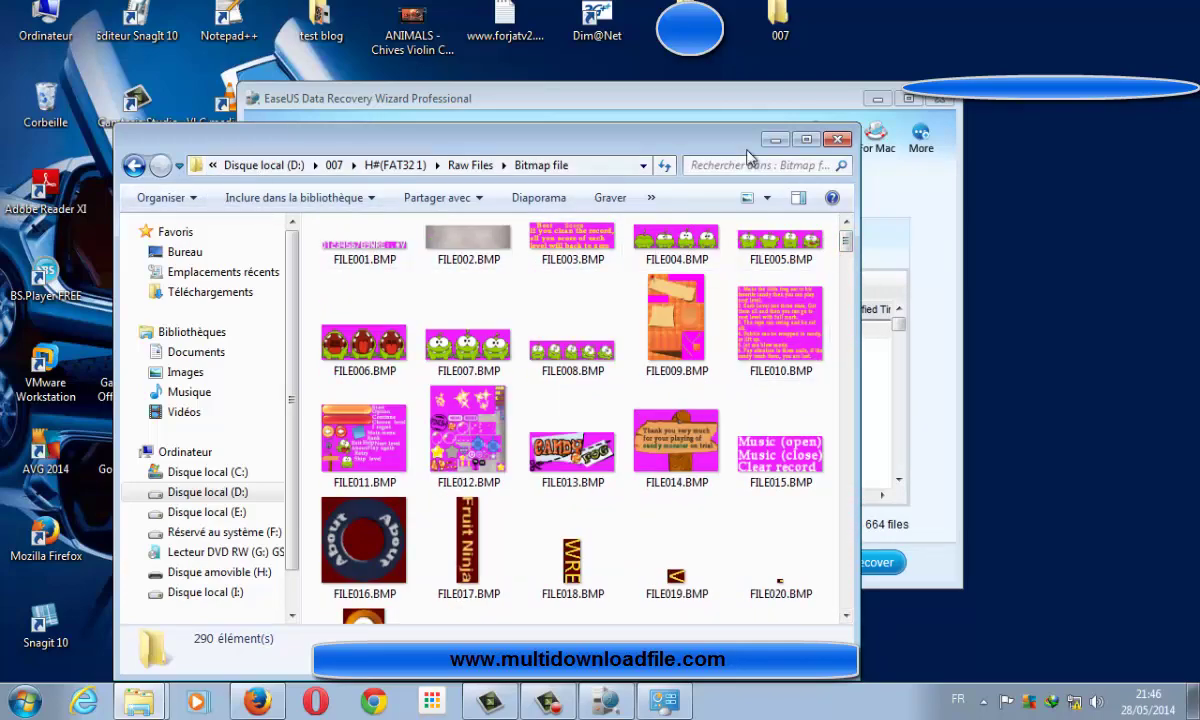
Step: Close the file explorer and exit EaseUS Data Recovery Wizard without exporting the search results
click(840, 138)
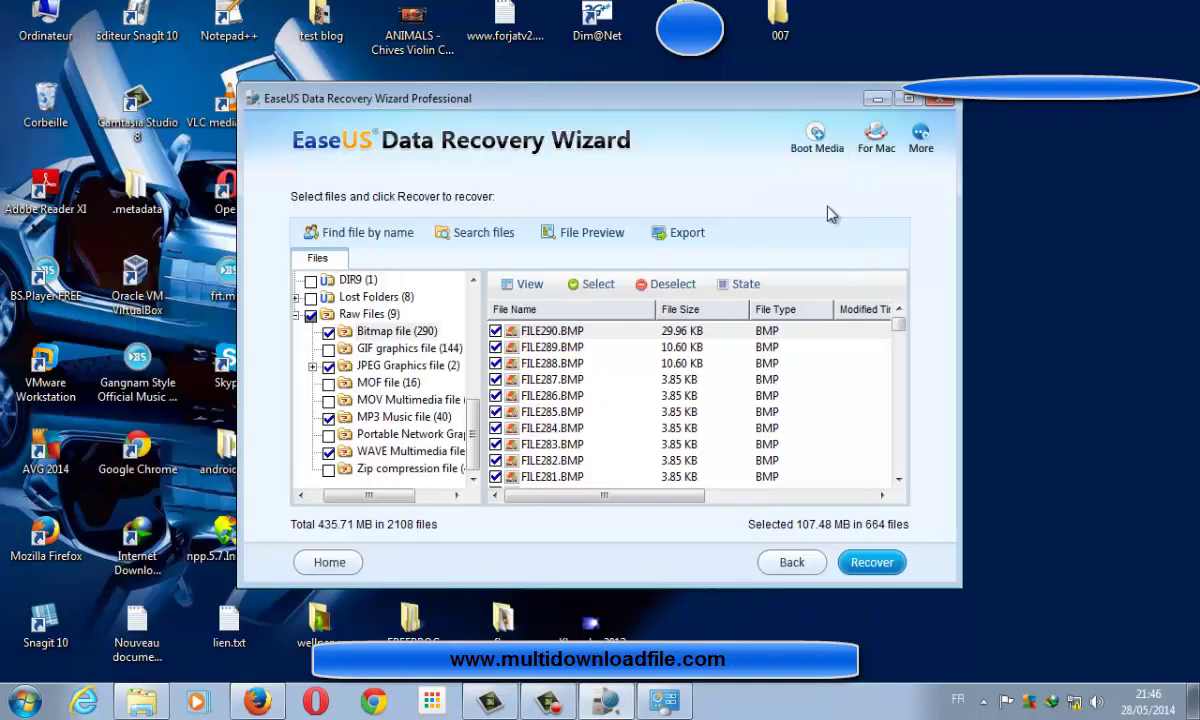
click(940, 108)
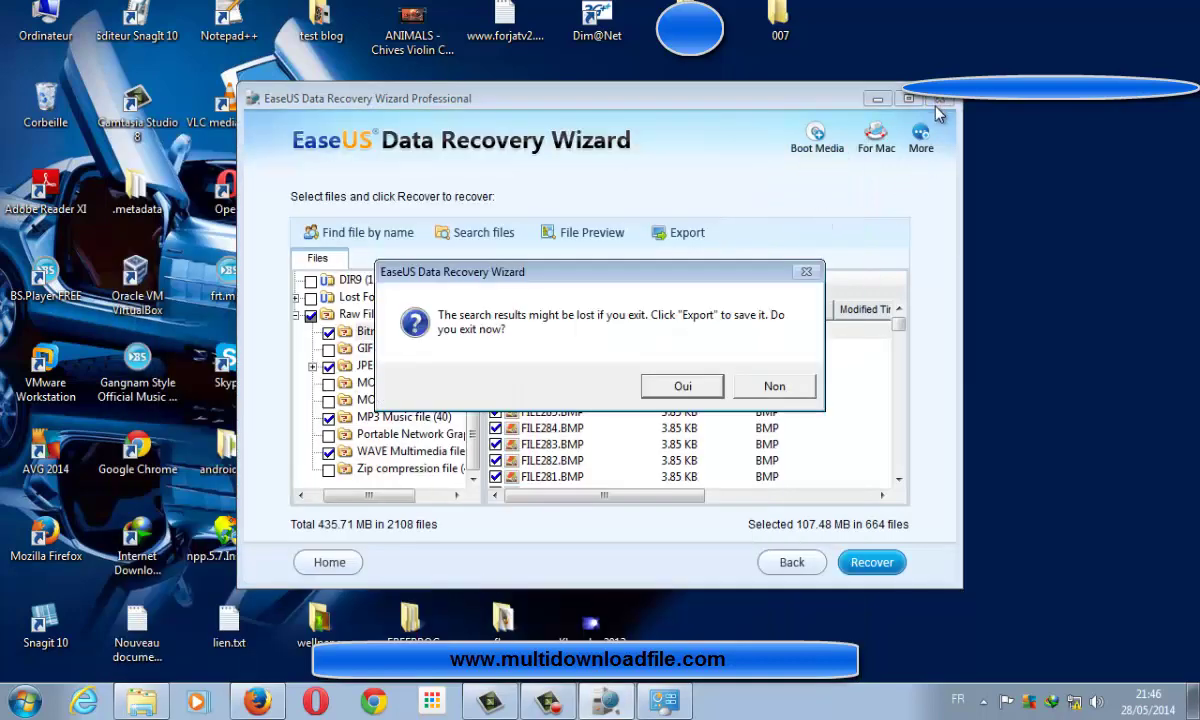
click(682, 387)
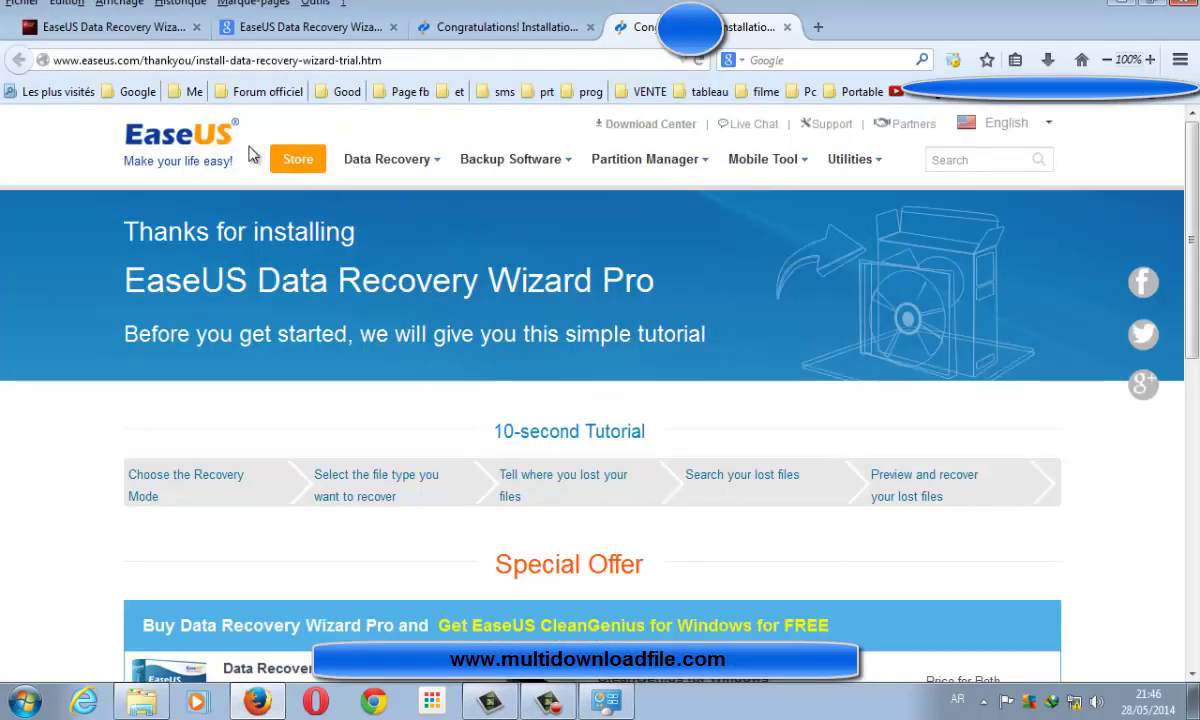
Step: In Firefox, open the Mediafire software download link on the multidownloadfile.com EaseUS Data Recovery Wizard page
click(114, 30)
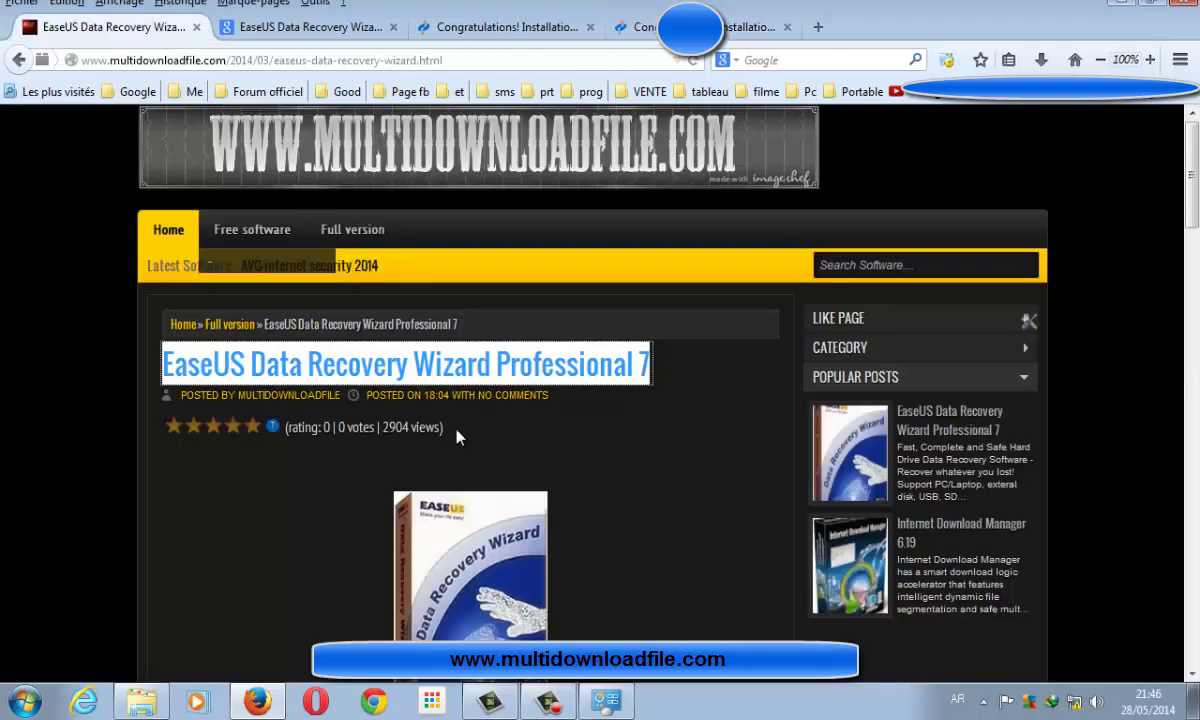
scroll(457, 437, down, 5)
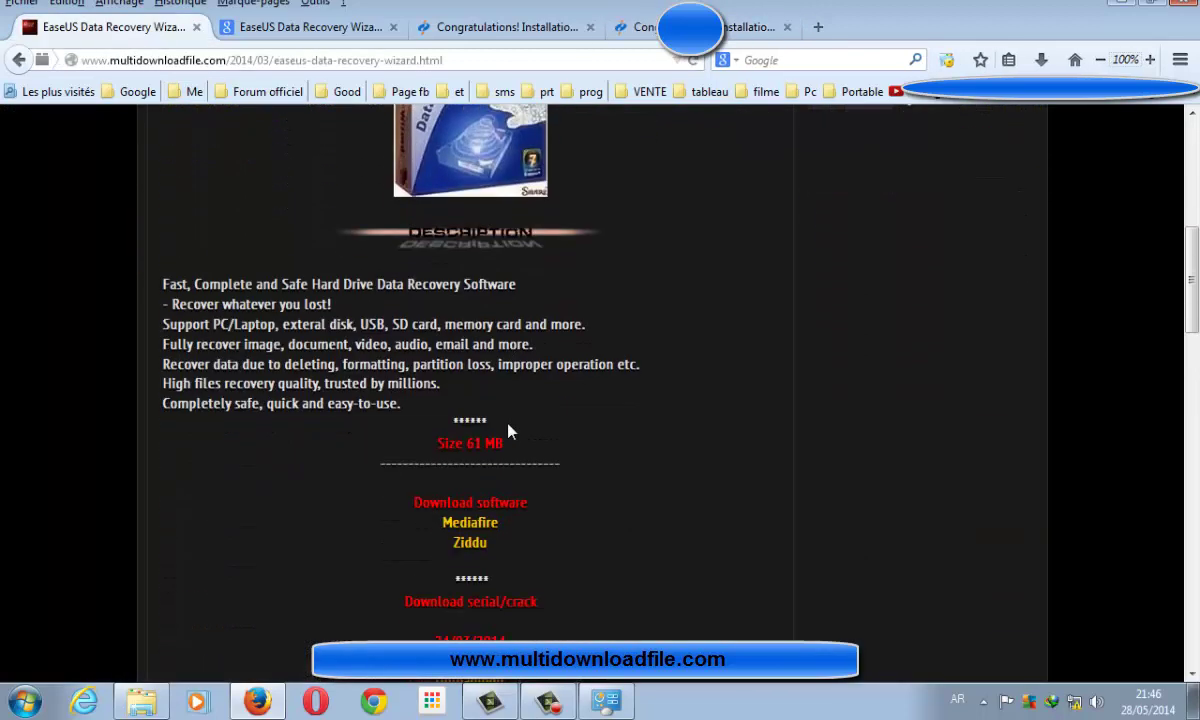
scroll(508, 430, down, 3)
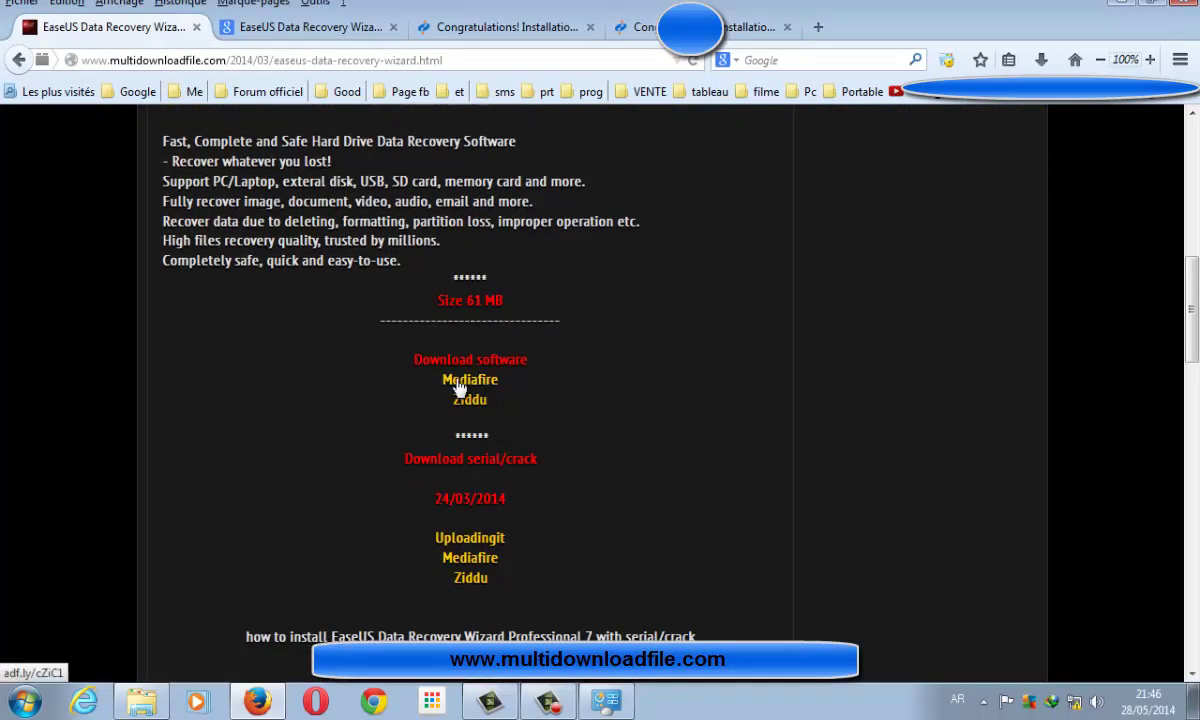
click(478, 384)
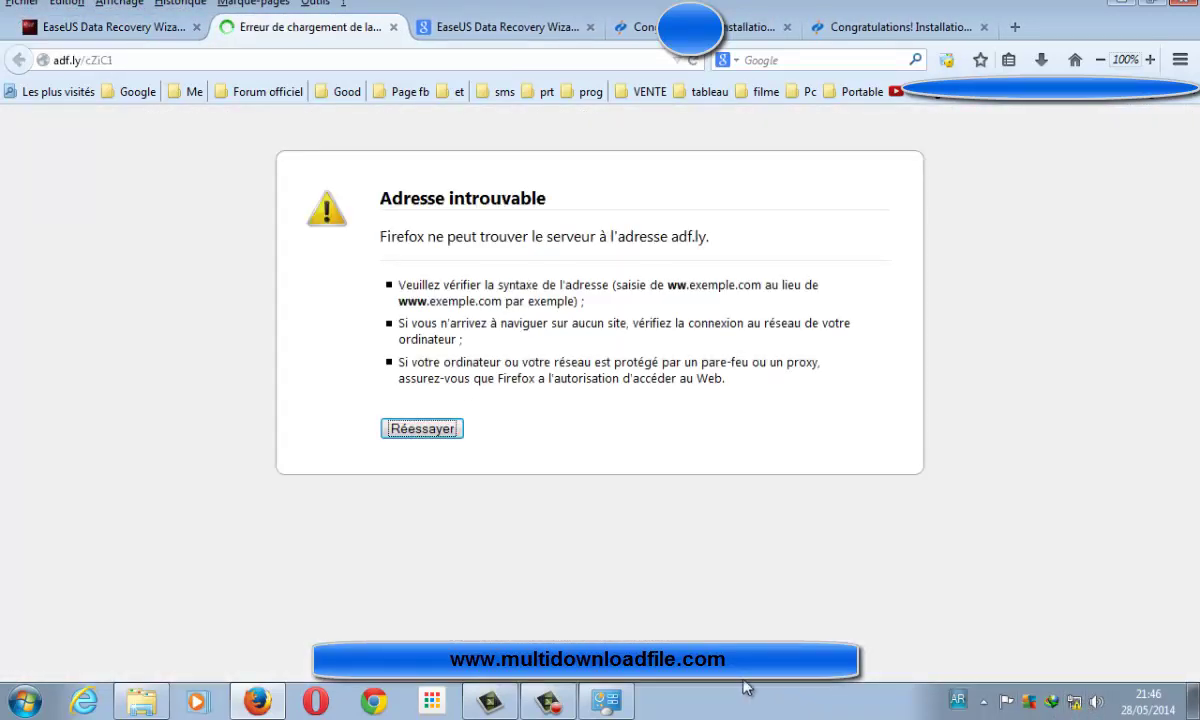
Step: Enable the disabled Connexion au réseau local adapter in the network connections and reload the adf.ly page in Firefox
click(606, 700)
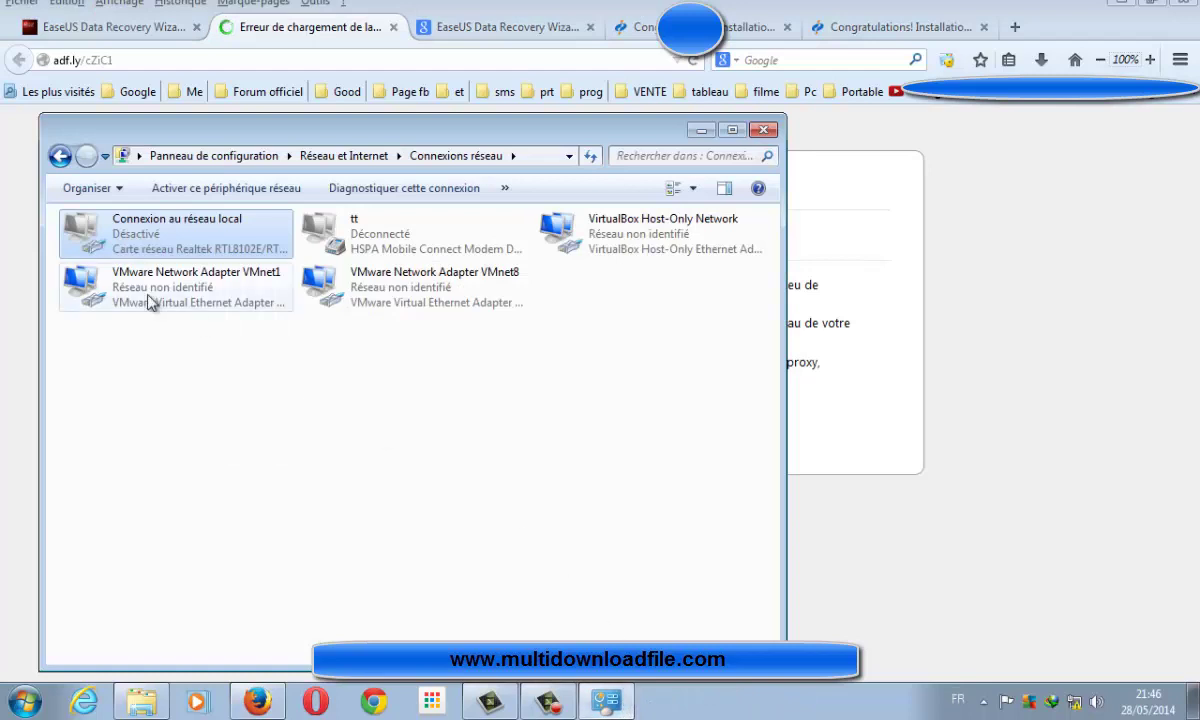
right_click(135, 241)
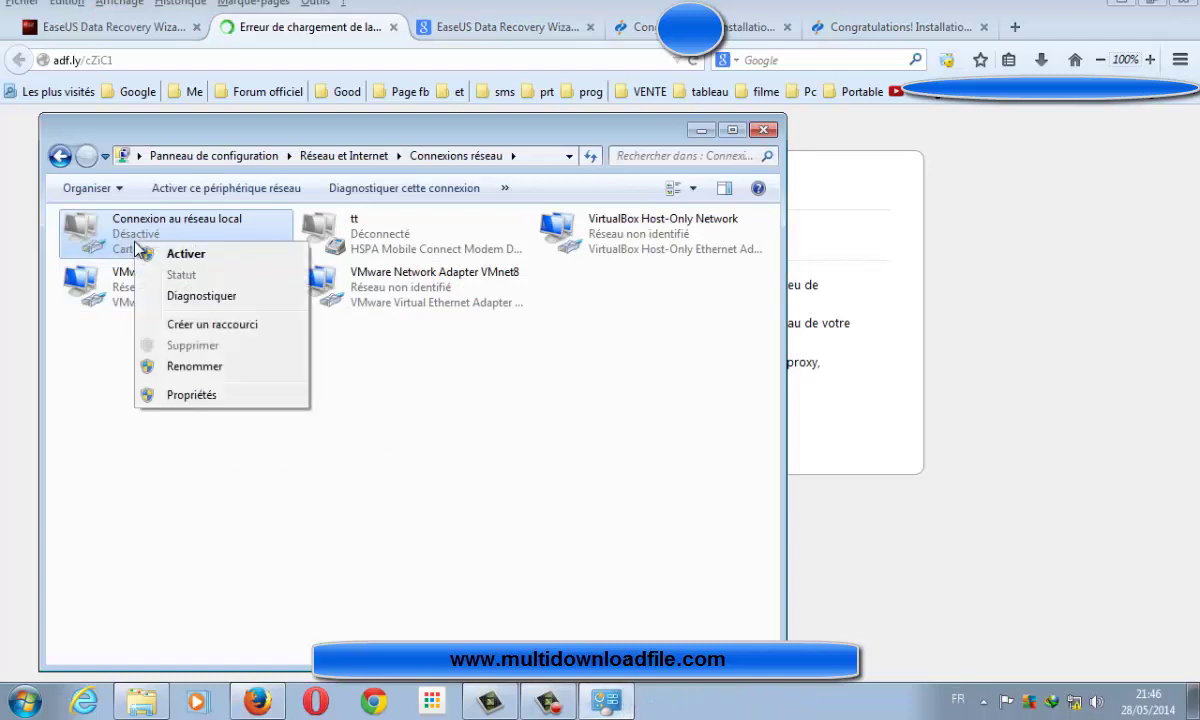
click(184, 255)
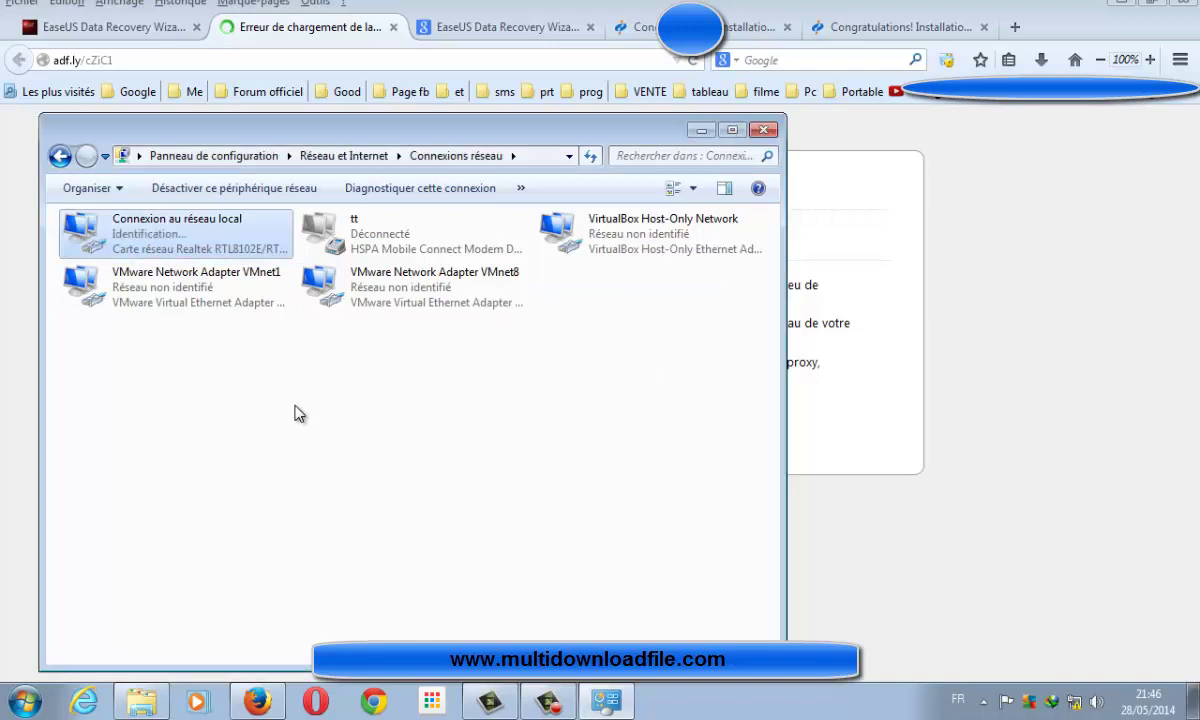
click(694, 62)
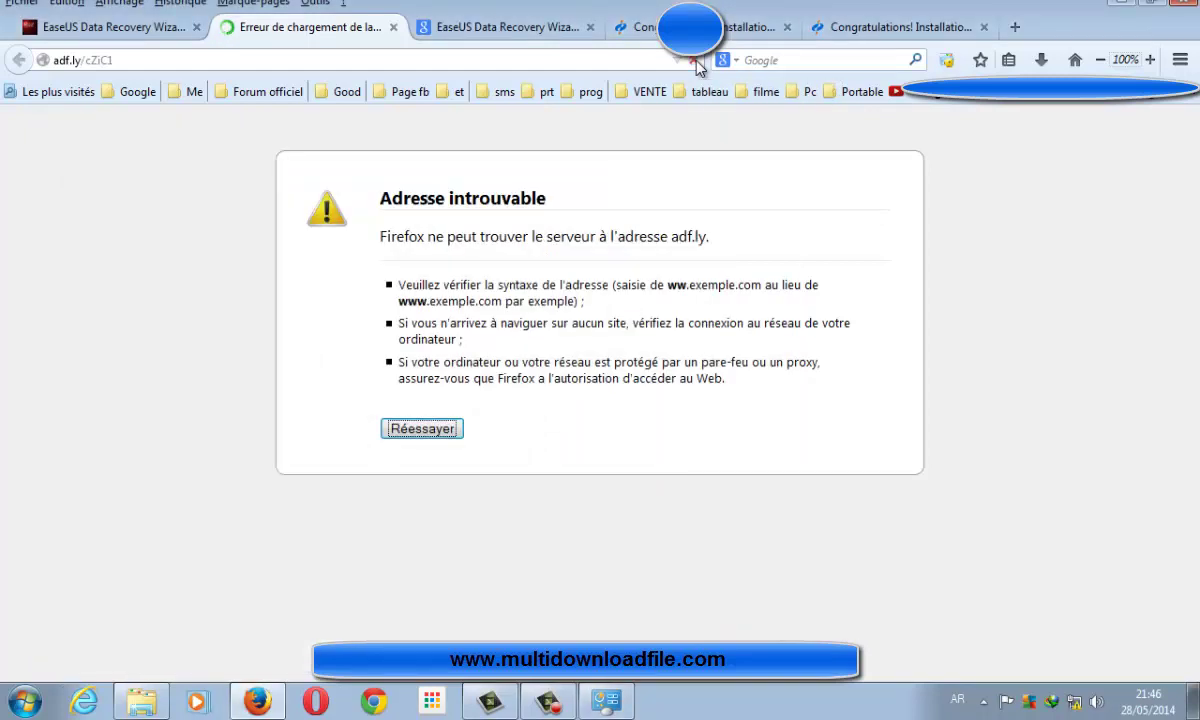